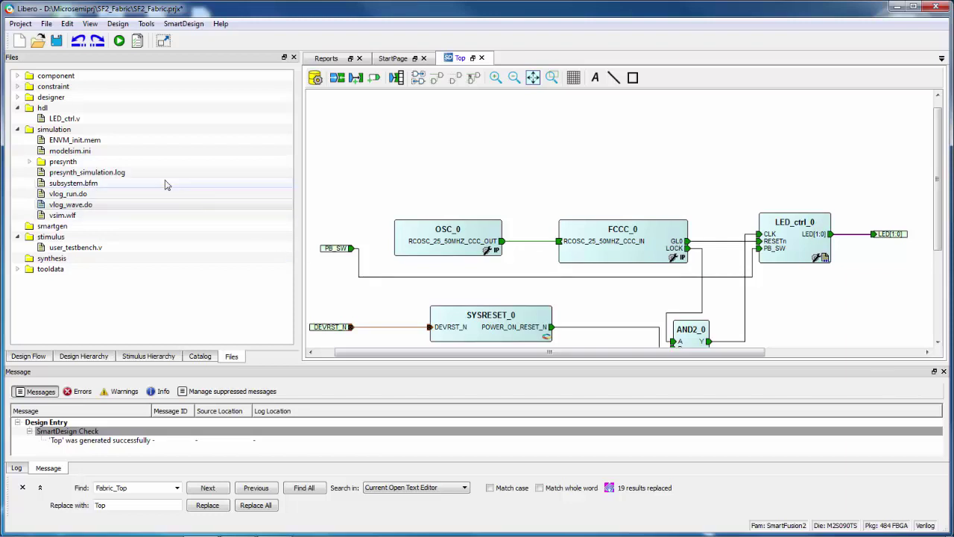
# Open vlog_wave.do from the simulation folder and replace every occurrence of Fabric_Top with Top.
pyautogui.click(232, 208)
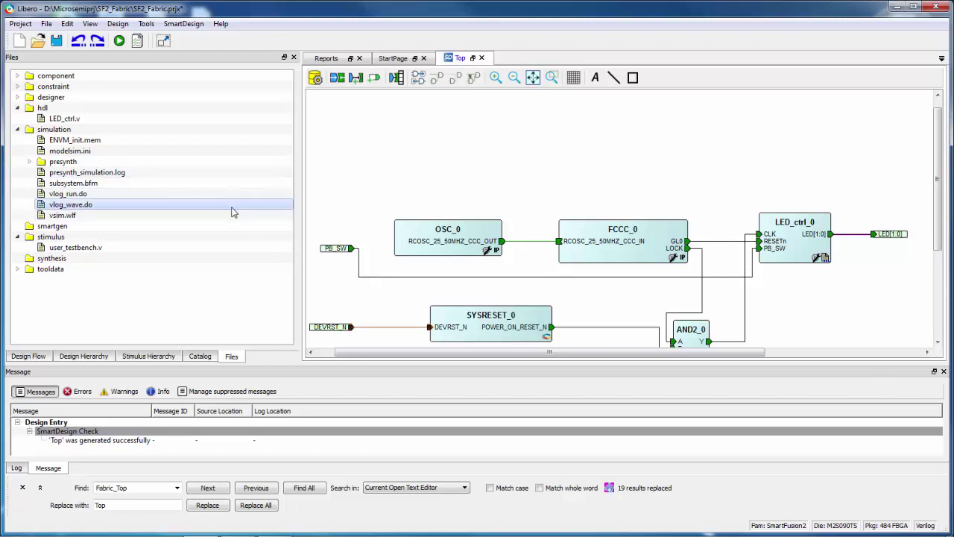
pyautogui.doubleClick(187, 204)
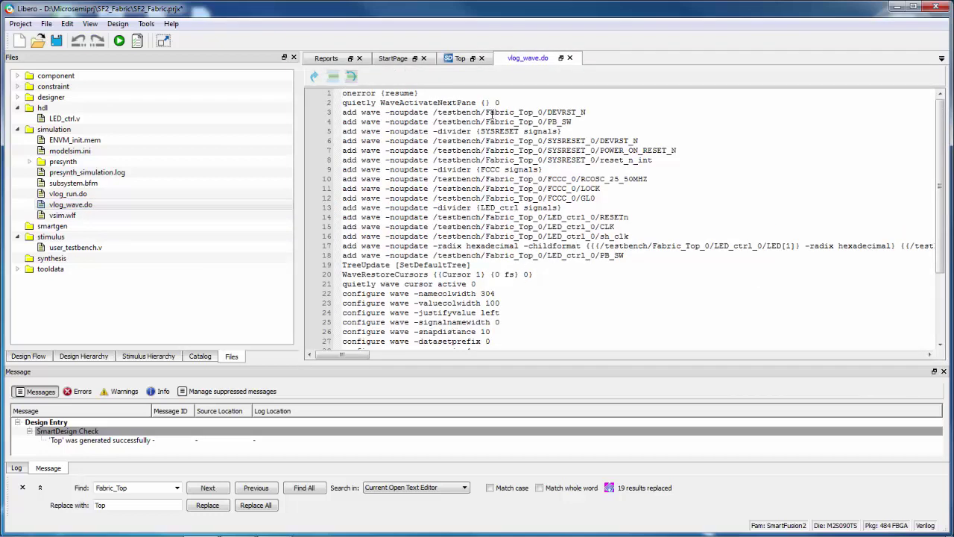
pyautogui.moveTo(485, 112); pyautogui.dragTo(533, 113)
pyautogui.rightClick(531, 117)
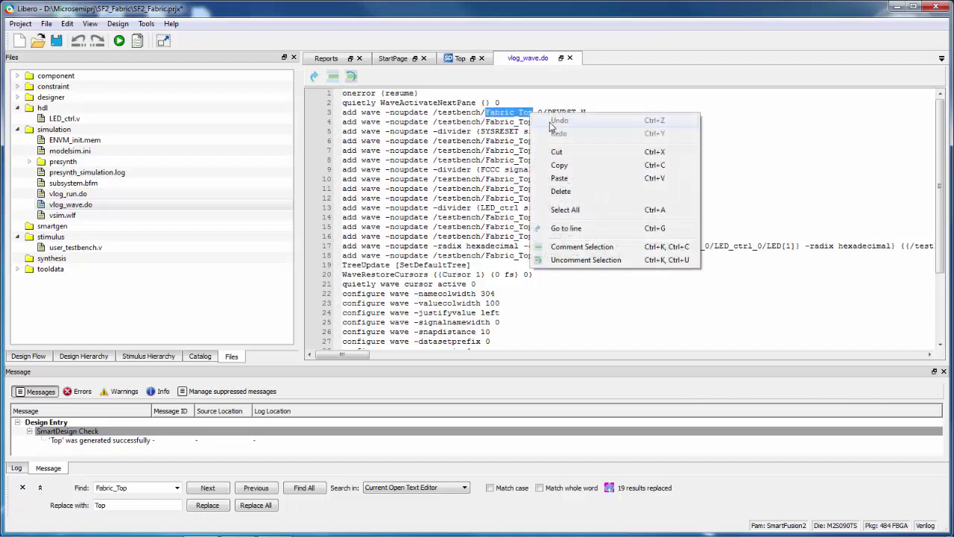
pyautogui.click(575, 166)
pyautogui.click(127, 487)
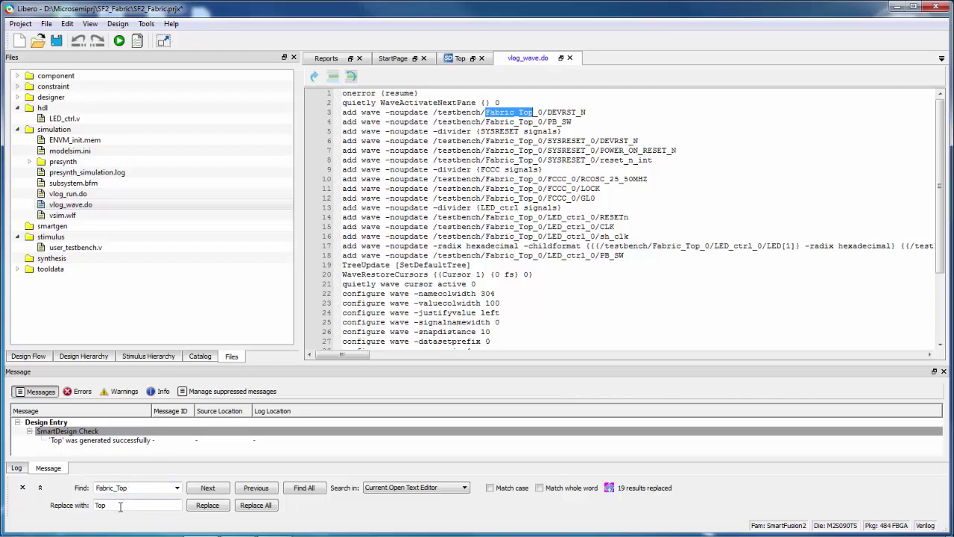
pyautogui.click(254, 505)
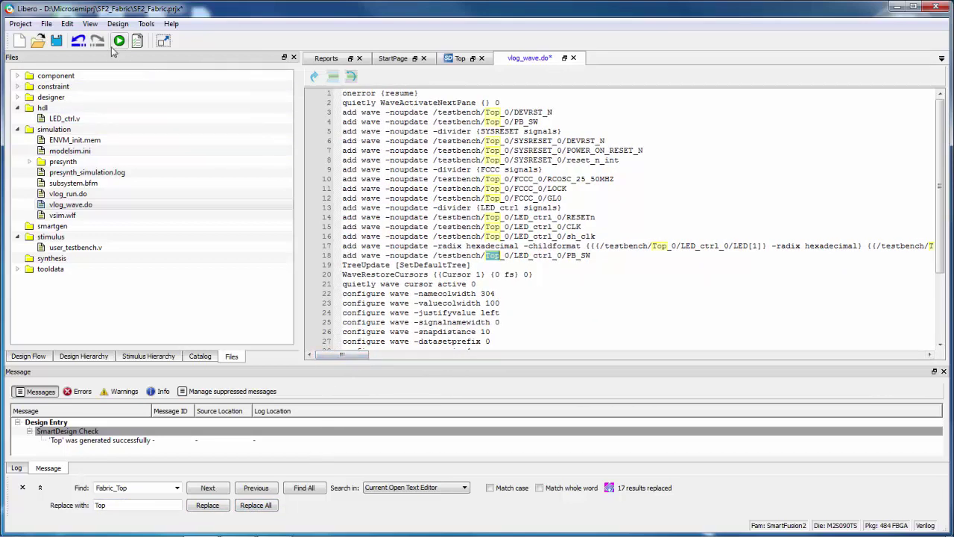
# Save the edited vlog_wave.do file and close it.
pyautogui.click(47, 25)
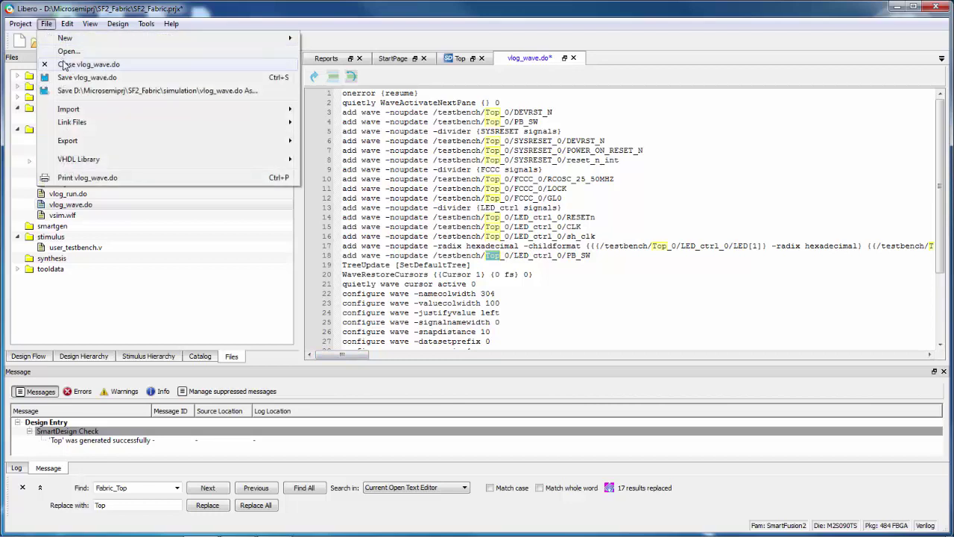
pyautogui.click(86, 79)
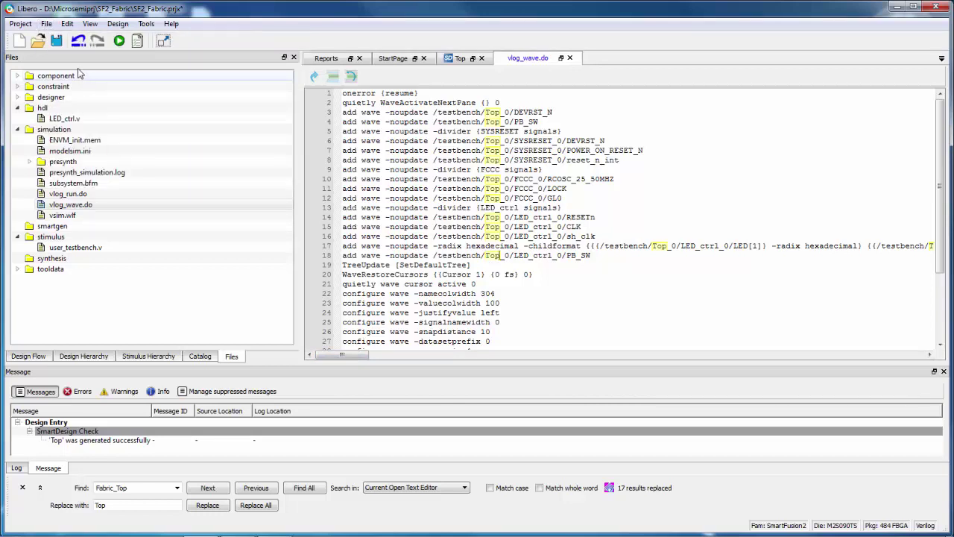
pyautogui.click(46, 25)
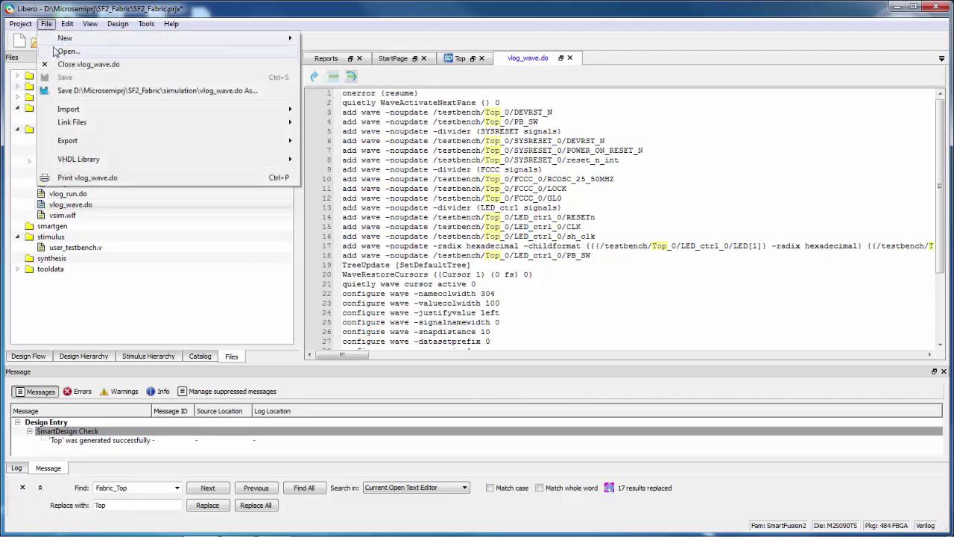
pyautogui.click(71, 65)
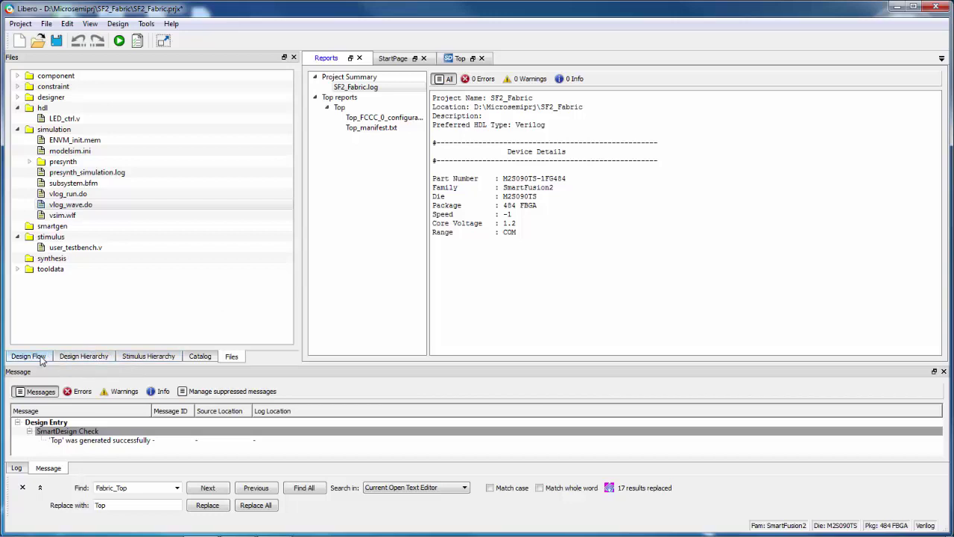
# In the project's simulation settings, leave the automatic DO file off with vlog_run.do as the user-defined DO file, and save.
pyautogui.click(28, 356)
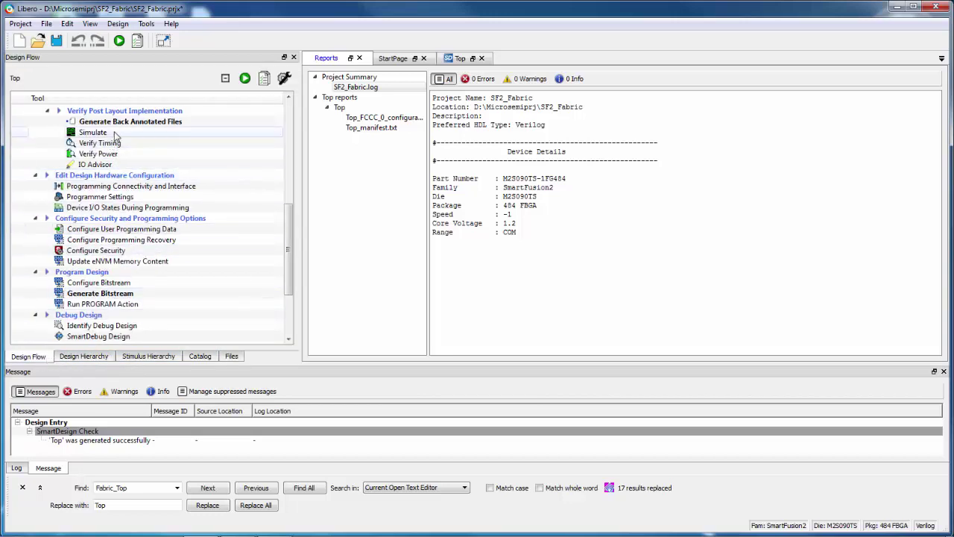
pyautogui.scroll(9, 164, 179)
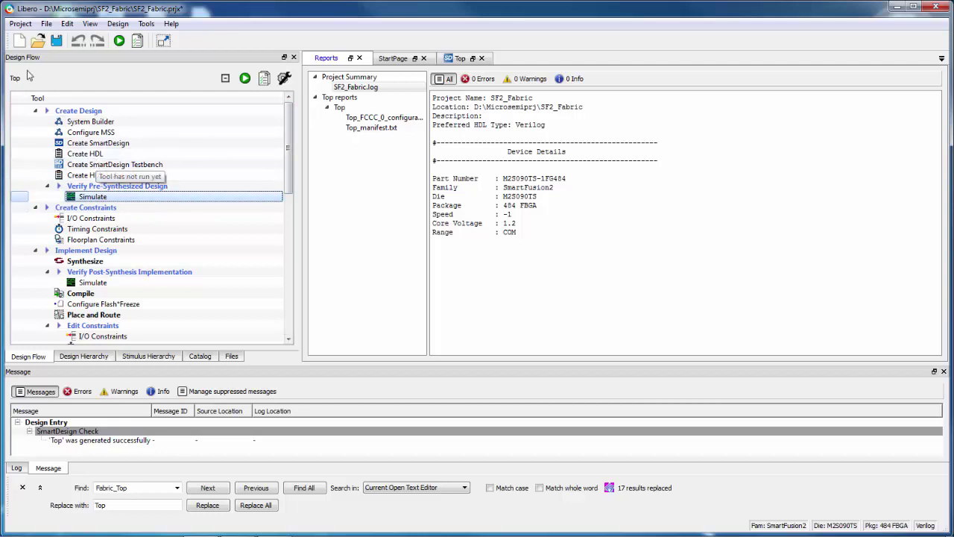
pyautogui.click(15, 25)
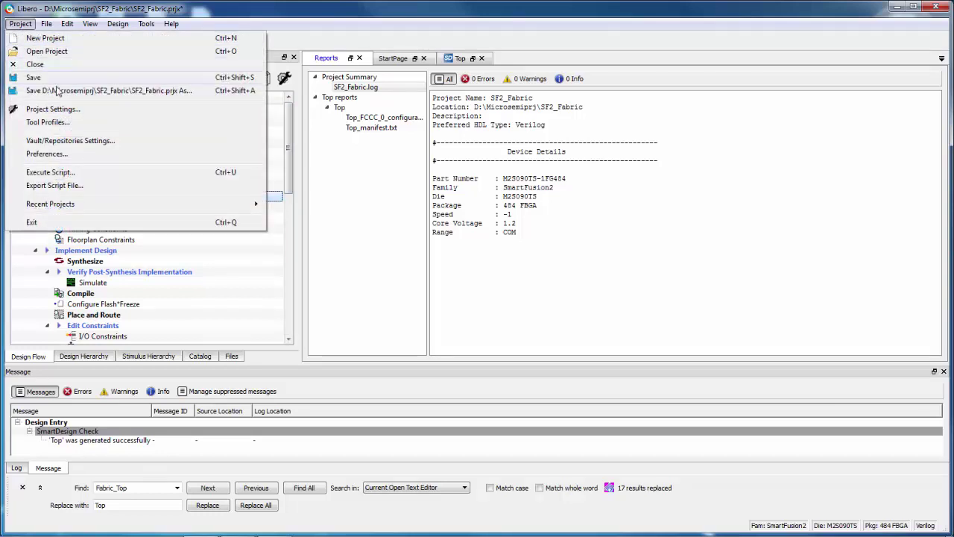
pyautogui.click(54, 109)
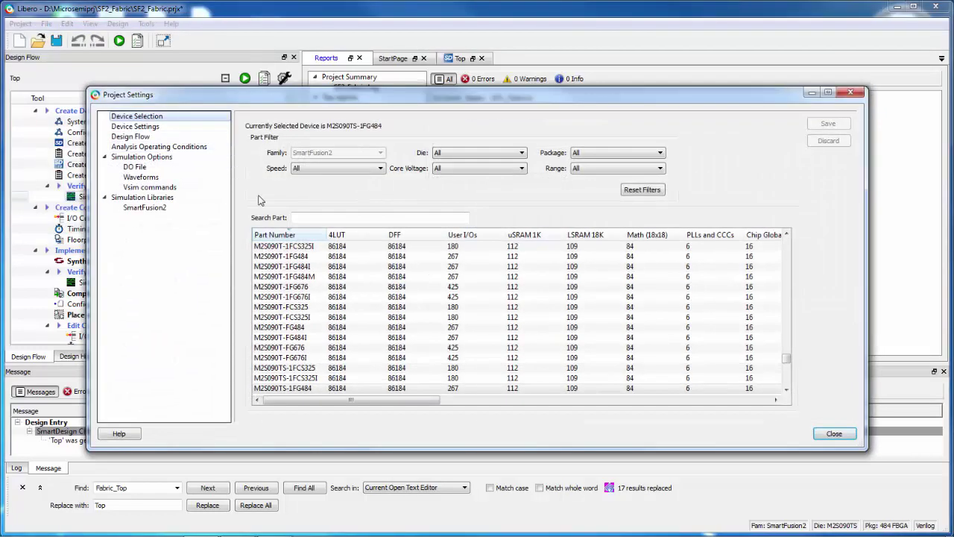
pyautogui.click(138, 169)
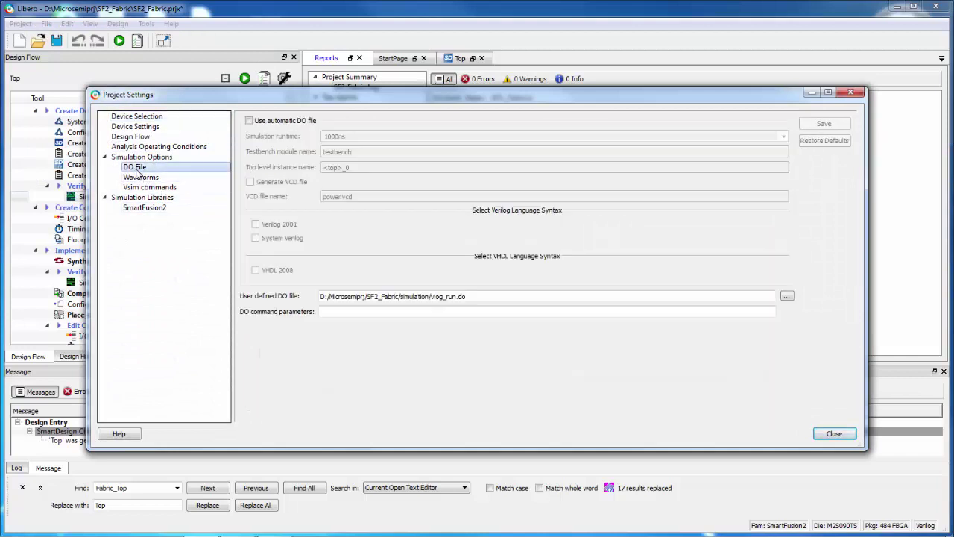
pyautogui.click(249, 120)
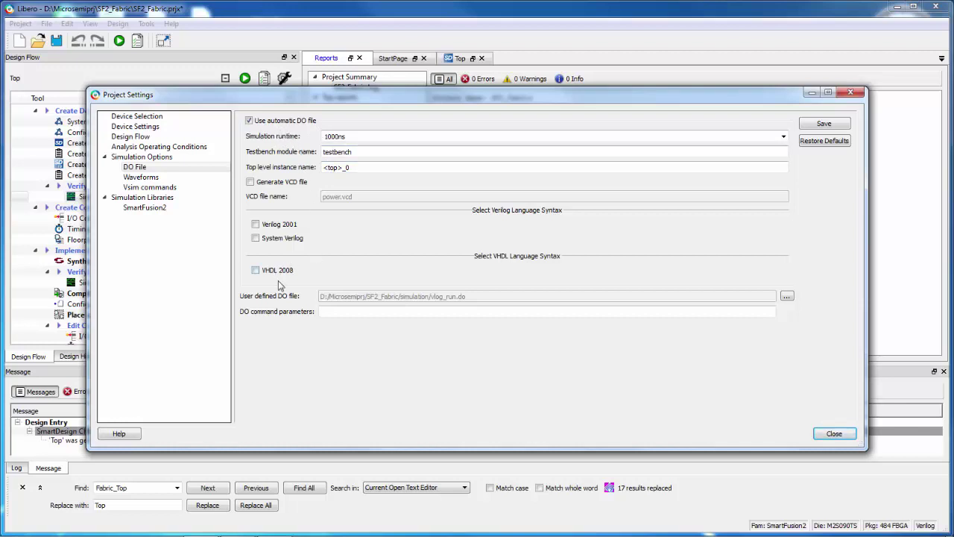
pyautogui.click(249, 122)
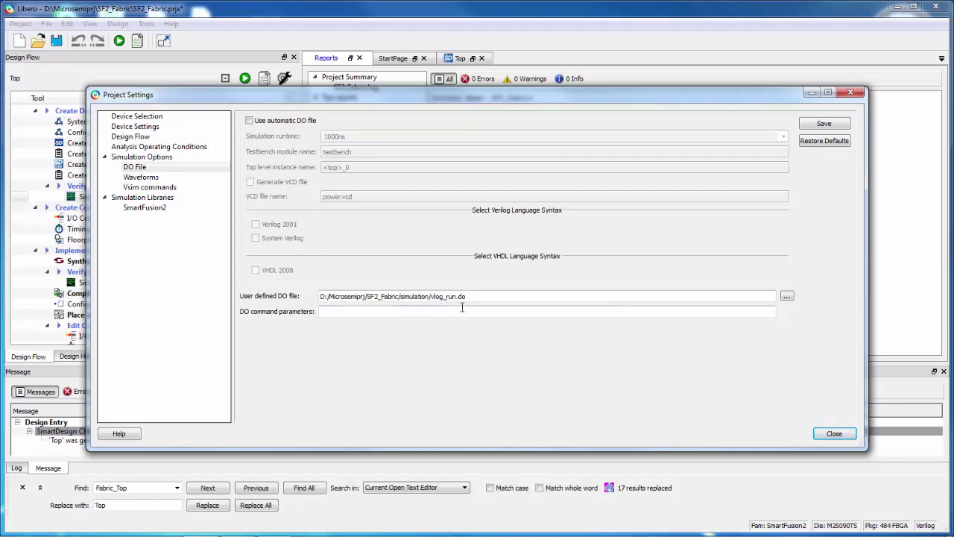
pyautogui.click(821, 128)
pyautogui.click(834, 433)
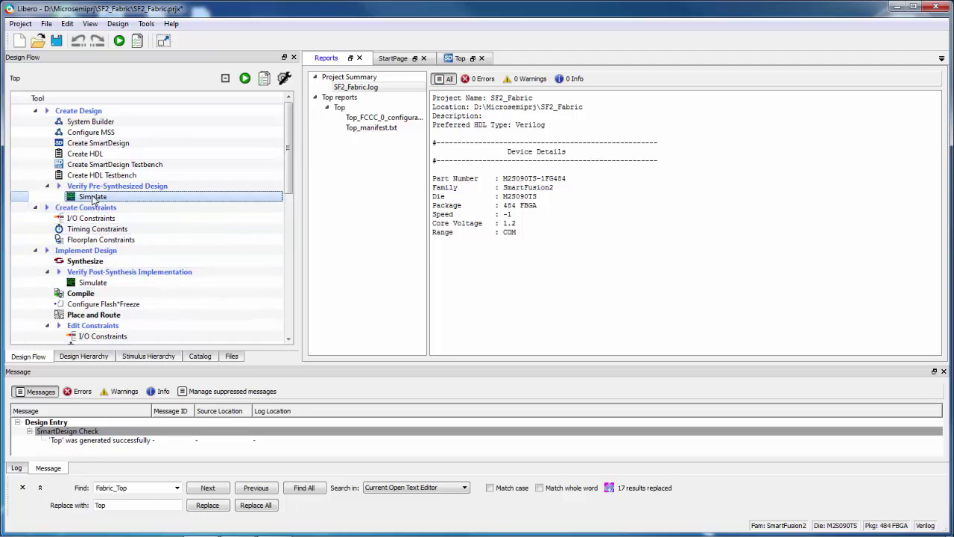
# Launch the pre-synthesis simulation interactively in ModelSim and fit the full waveforms in view as the run progresses.
pyautogui.rightClick(93, 200)
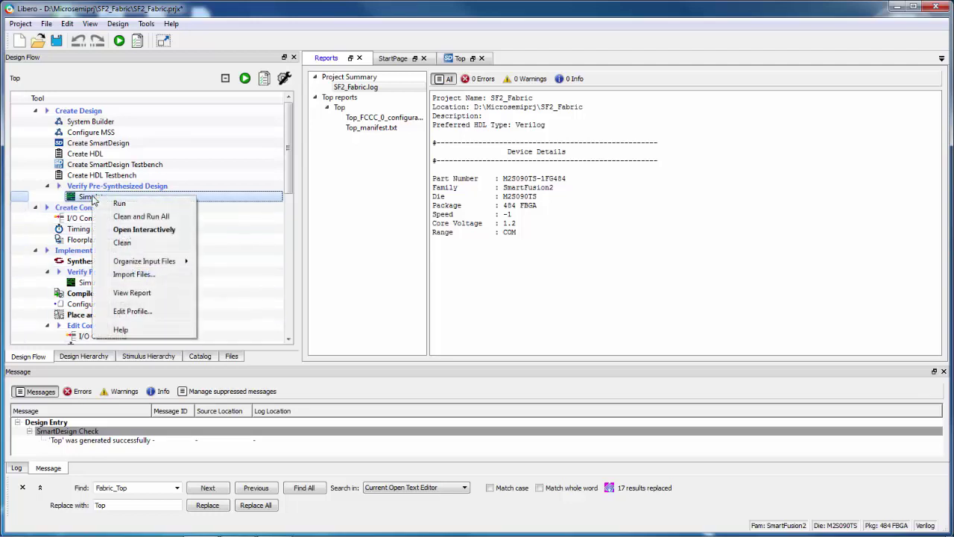
pyautogui.click(125, 231)
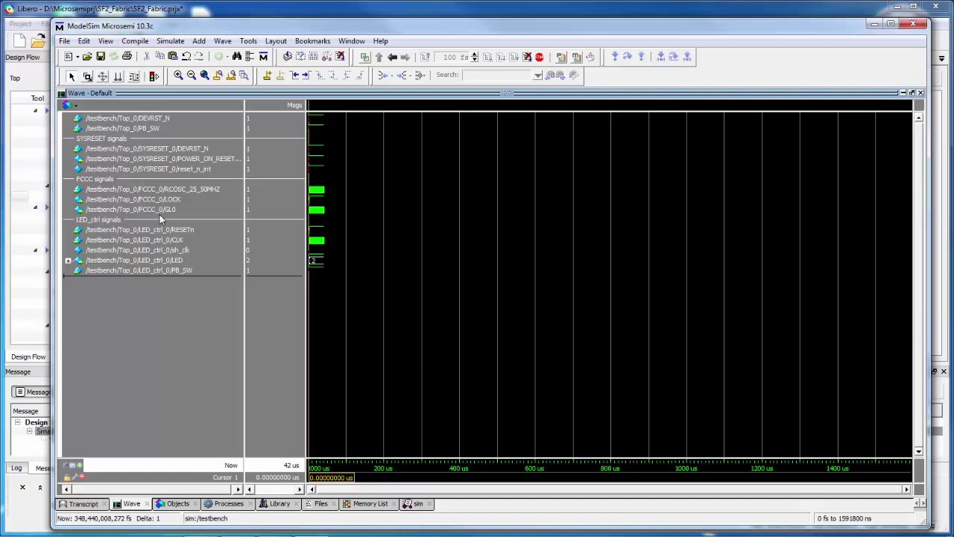
pyautogui.click(204, 75)
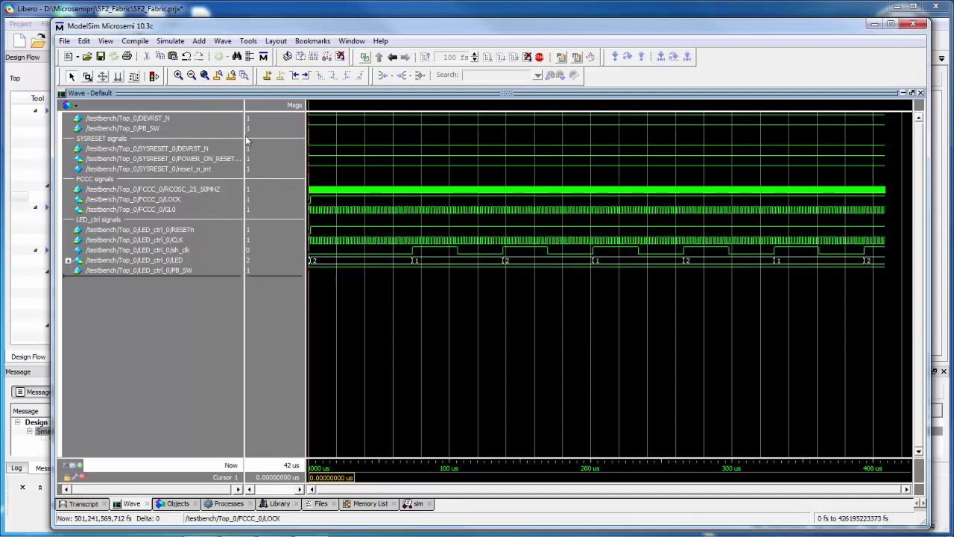
pyautogui.click(204, 76)
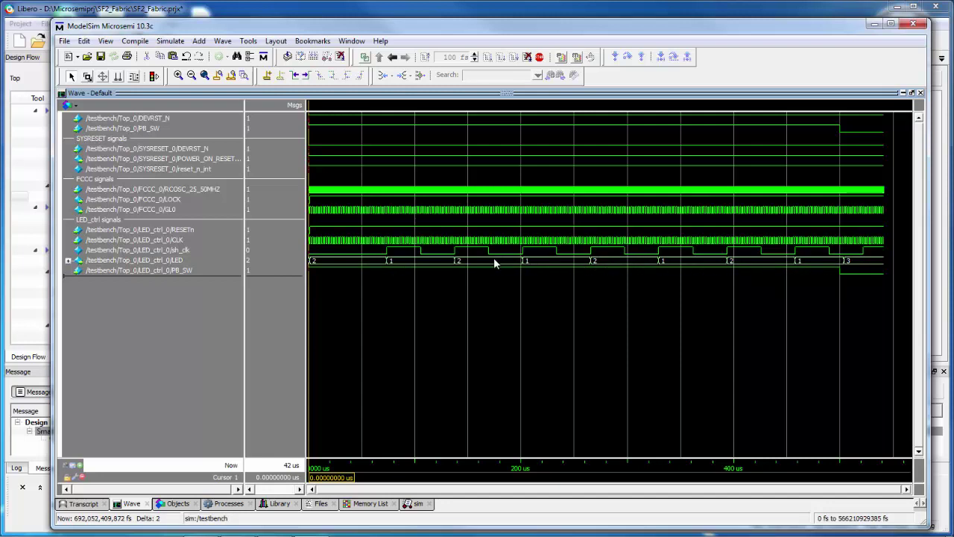
pyautogui.moveTo(488, 267)
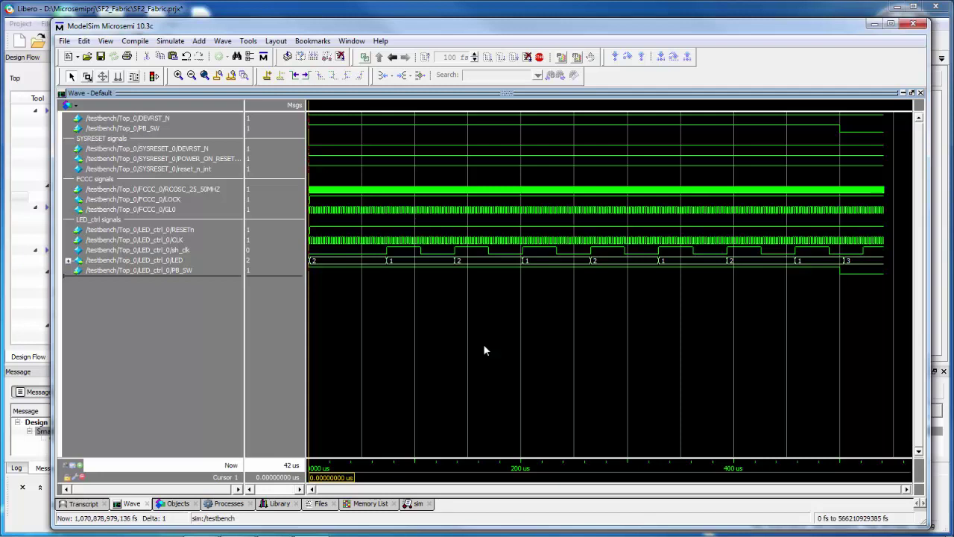
pyautogui.click(204, 74)
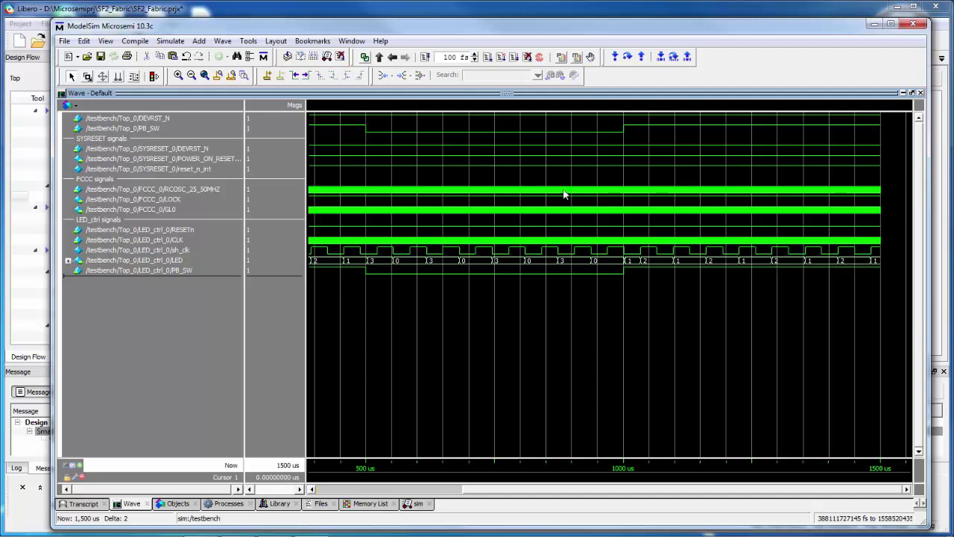
# Quit ModelSim, confirming the exit, to return to the Libero project.
pyautogui.click(64, 41)
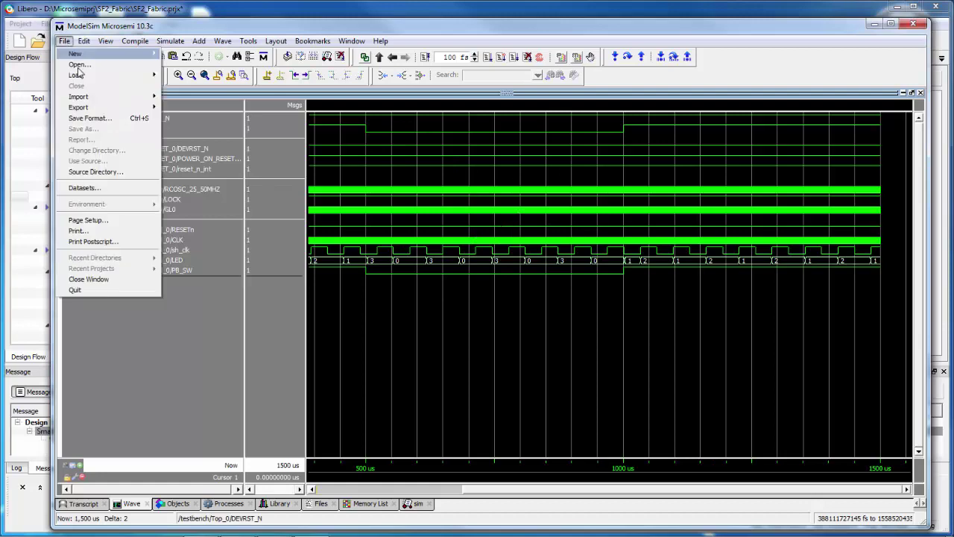
pyautogui.click(112, 289)
pyautogui.click(459, 317)
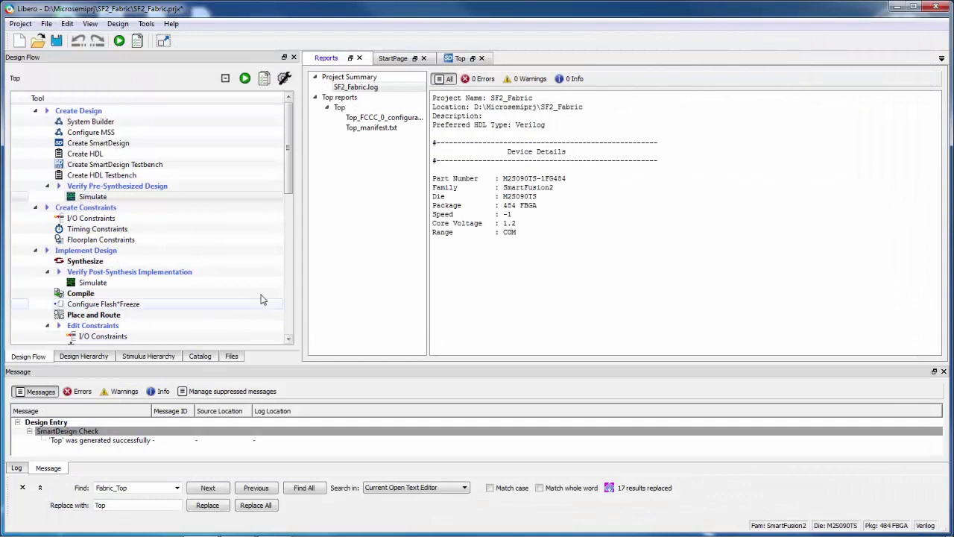
# Review the constraint and implementation stages of the design flow, including the options for I/O Constraints under Edit Constraints.
pyautogui.click(289, 178)
pyautogui.moveTo(289, 177); pyautogui.dragTo(291, 182)
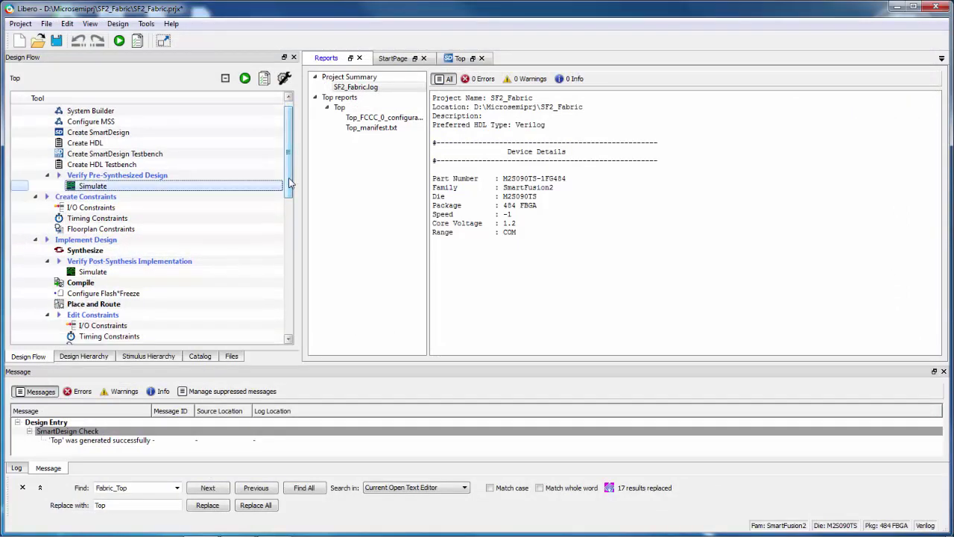
pyautogui.moveTo(289, 182); pyautogui.dragTo(294, 200)
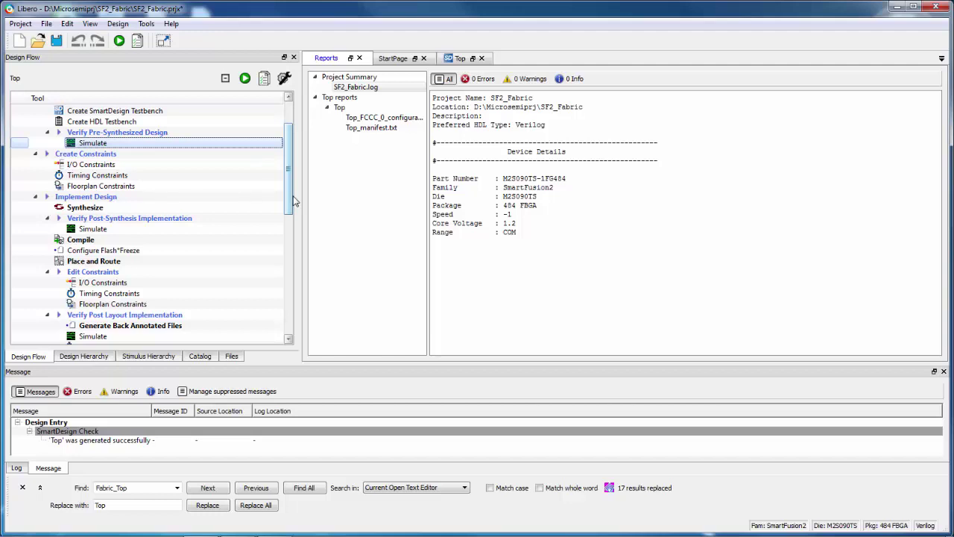
pyautogui.moveTo(289, 197); pyautogui.dragTo(289, 193)
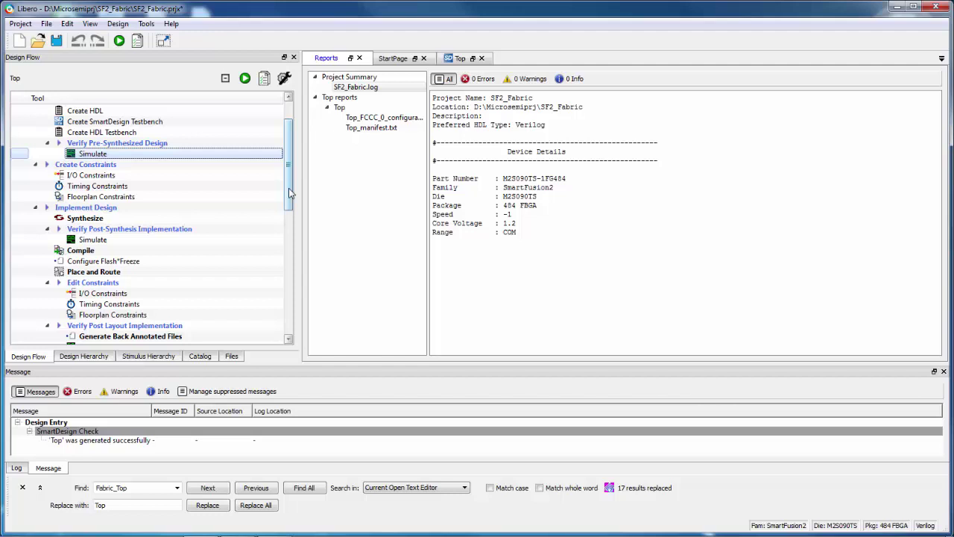
pyautogui.scroll(-1, 289, 193)
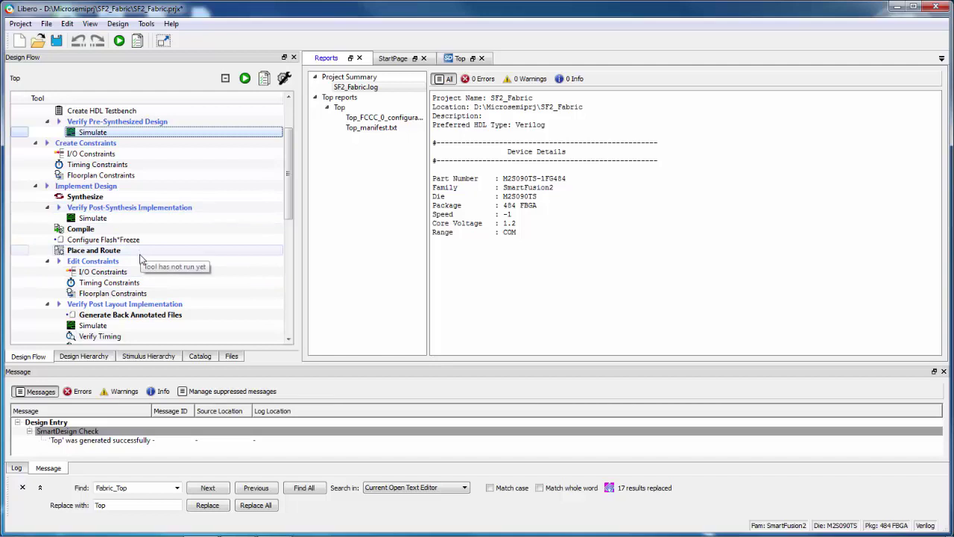
pyautogui.click(117, 275)
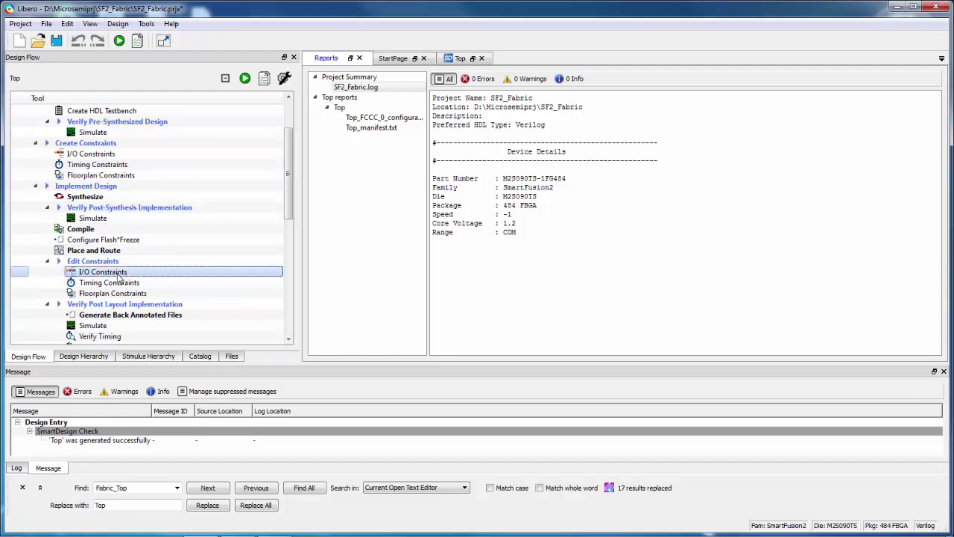
pyautogui.rightClick(117, 275)
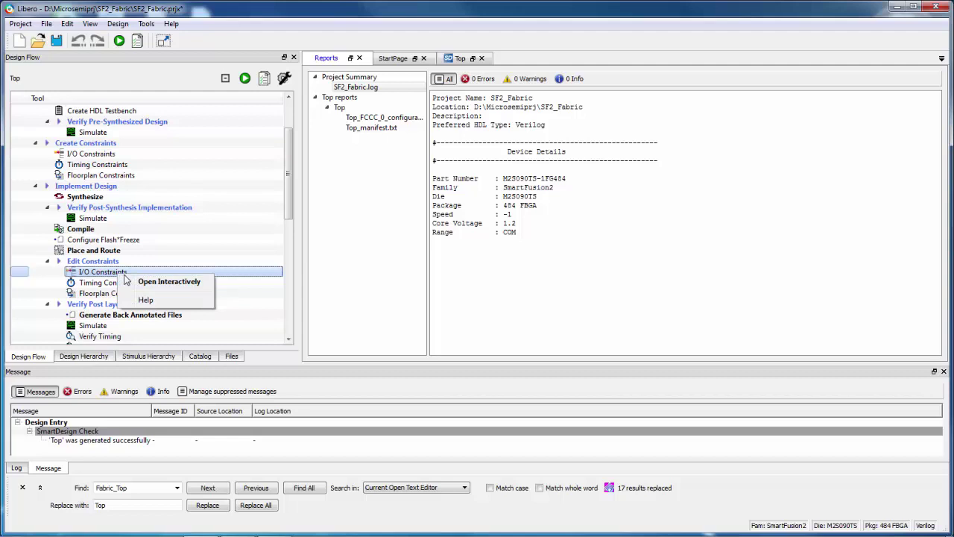
pyautogui.scroll(2, 290, 193)
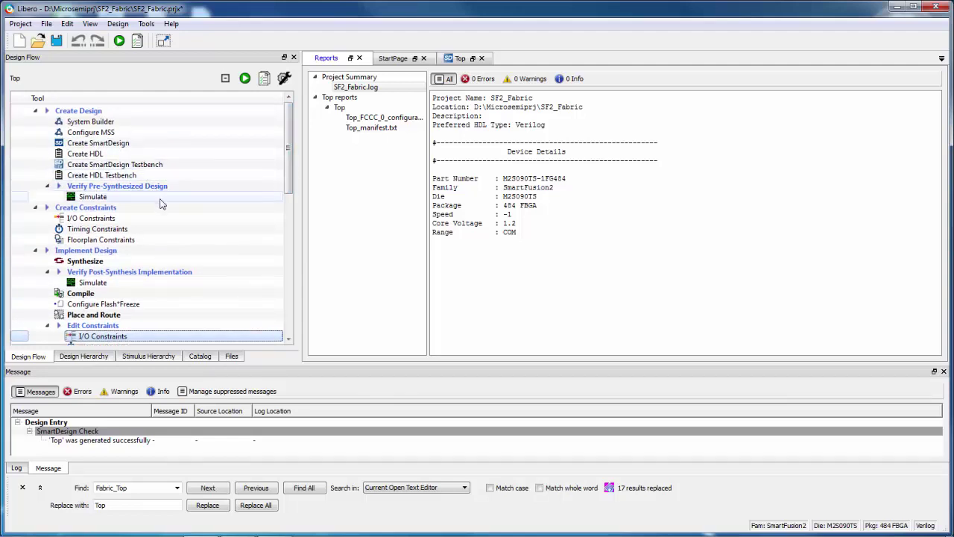
# Import Fabric_Top.pdc from the Source_files folder as the I/O constraint file under Create Constraints.
pyautogui.click(113, 219)
pyautogui.rightClick(114, 223)
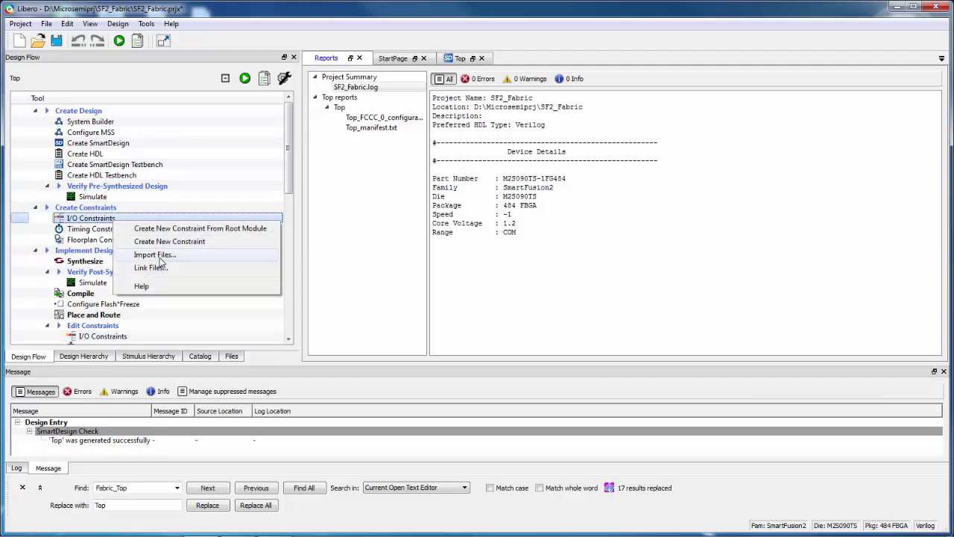
pyautogui.click(157, 256)
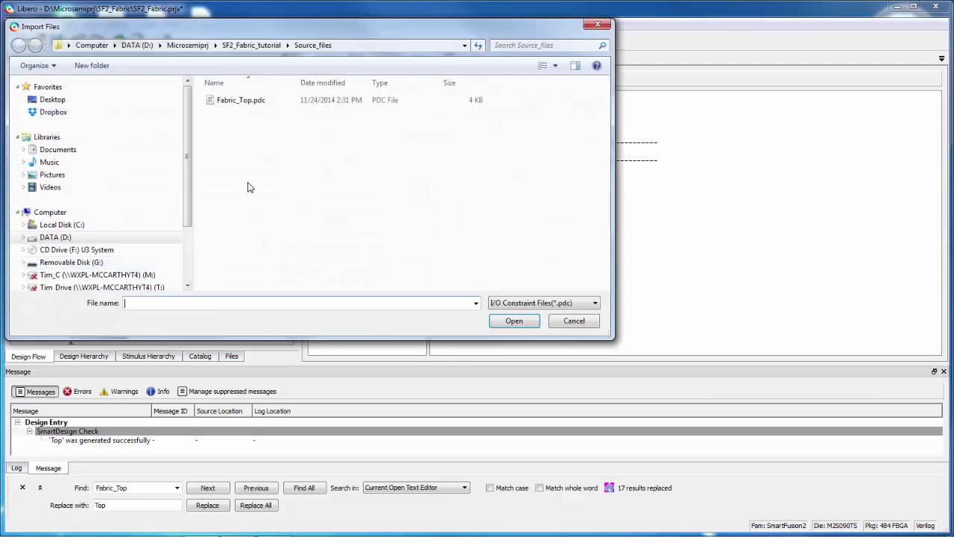
pyautogui.click(241, 102)
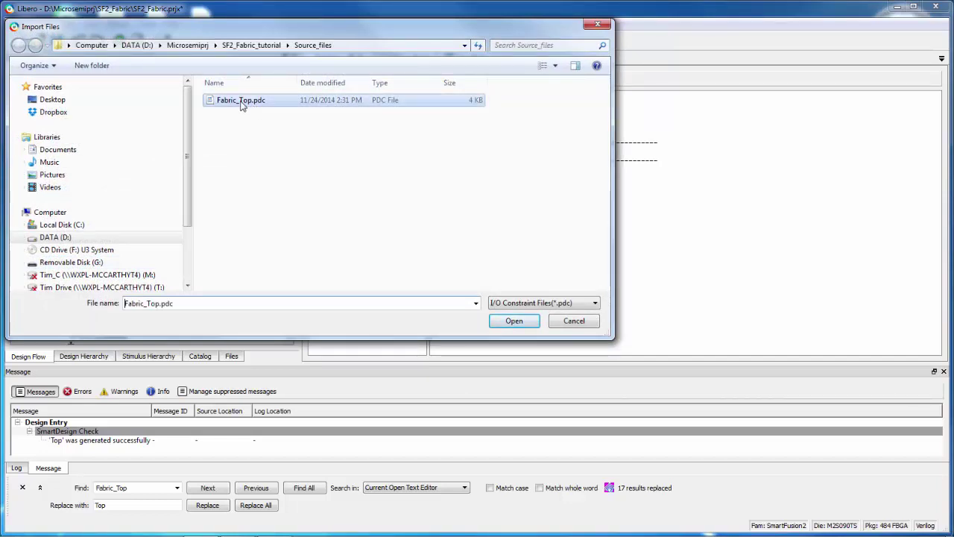
pyautogui.click(514, 321)
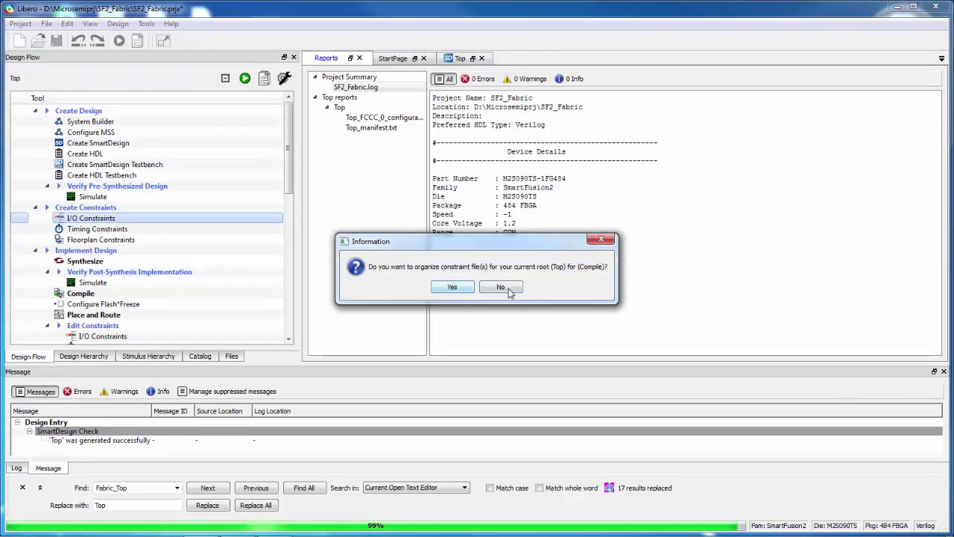
pyautogui.click(459, 288)
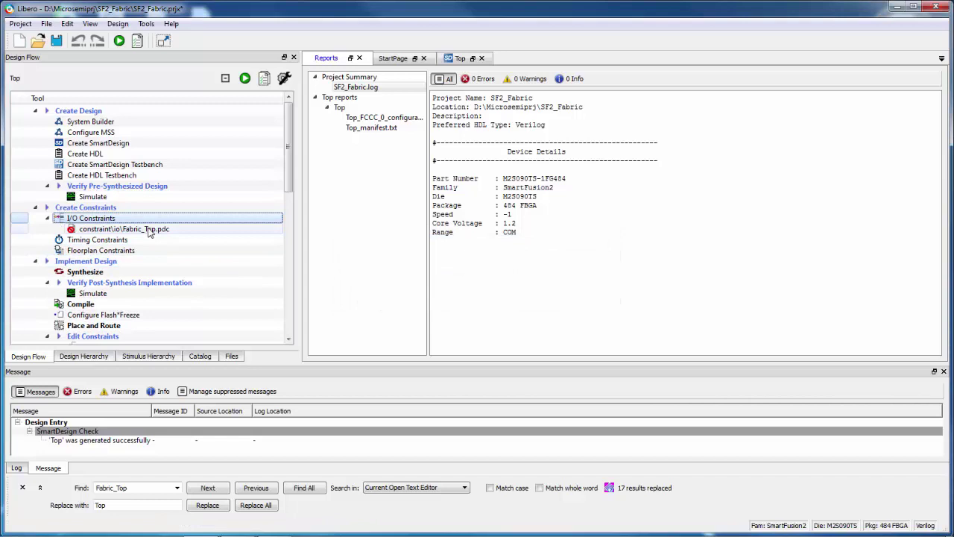
# Open the imported Fabric_Top.pdc constraint file in the text editor.
pyautogui.moveTo(149, 234)
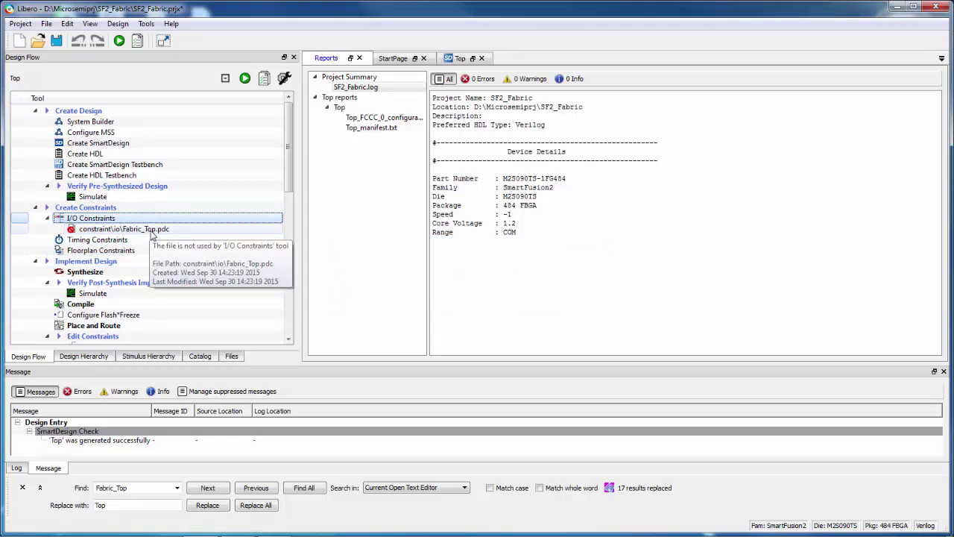
pyautogui.rightClick(151, 232)
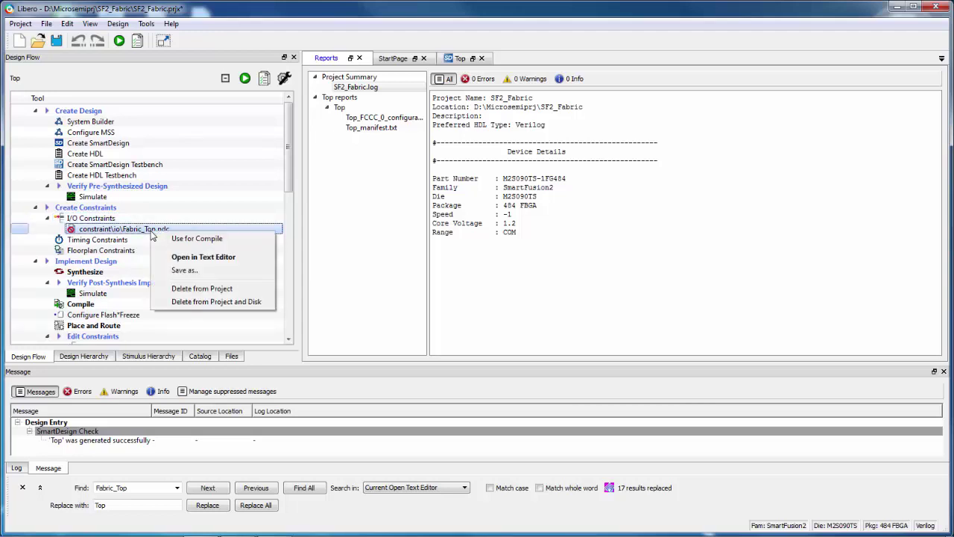
pyautogui.click(180, 259)
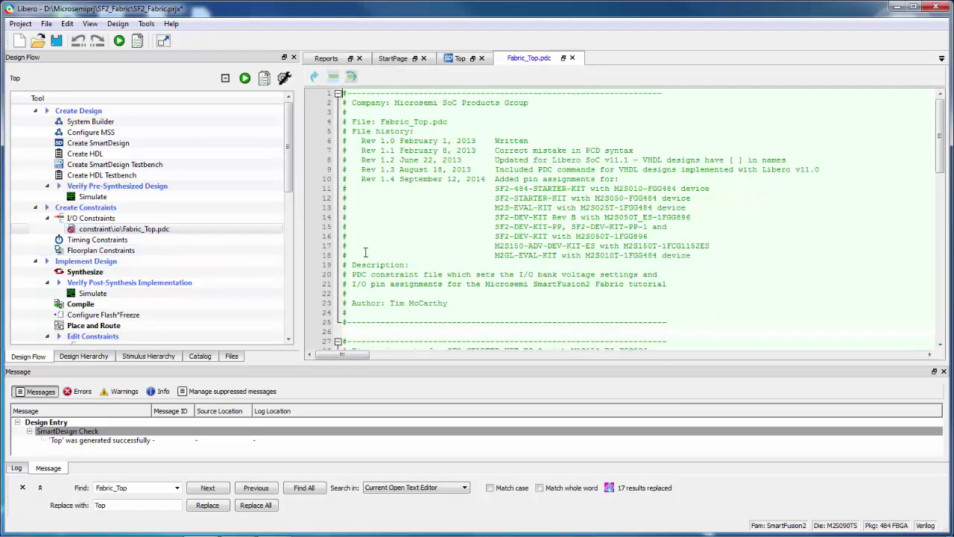
# Examine the commented bank voltage settings and pin assignments for each kit in Fabric_Top.pdc.
pyautogui.scroll(-5, 453, 236)
pyautogui.scroll(-9, 454, 236)
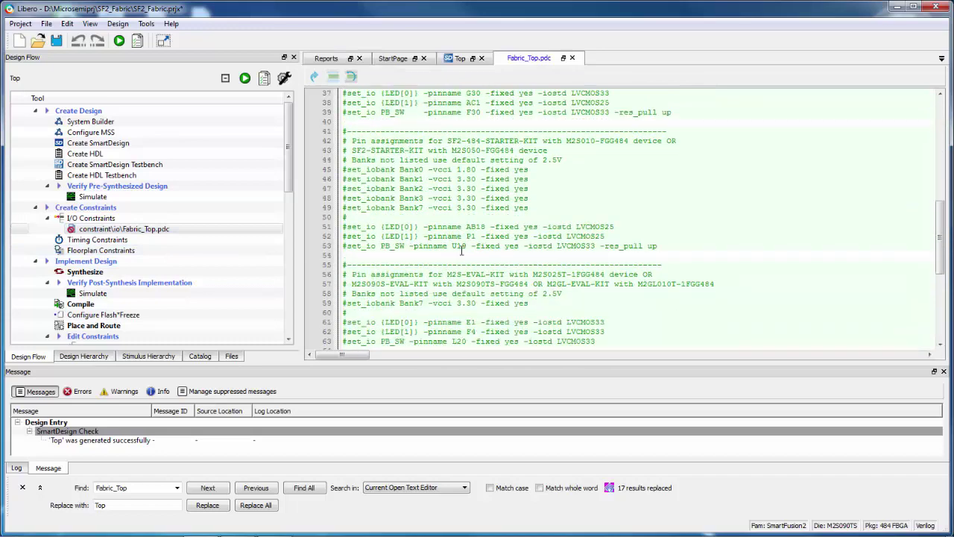
pyautogui.scroll(-1, 457, 231)
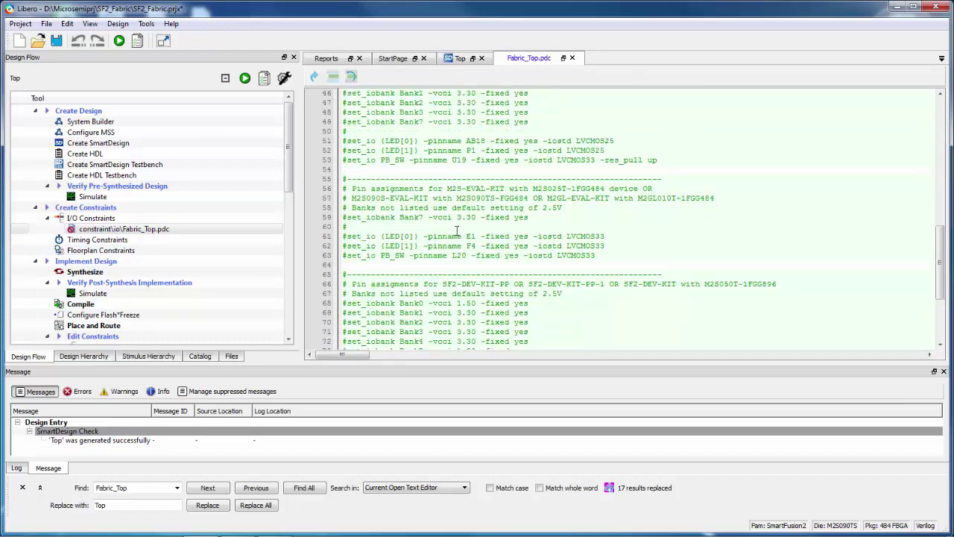
pyautogui.scroll(-2, 432, 212)
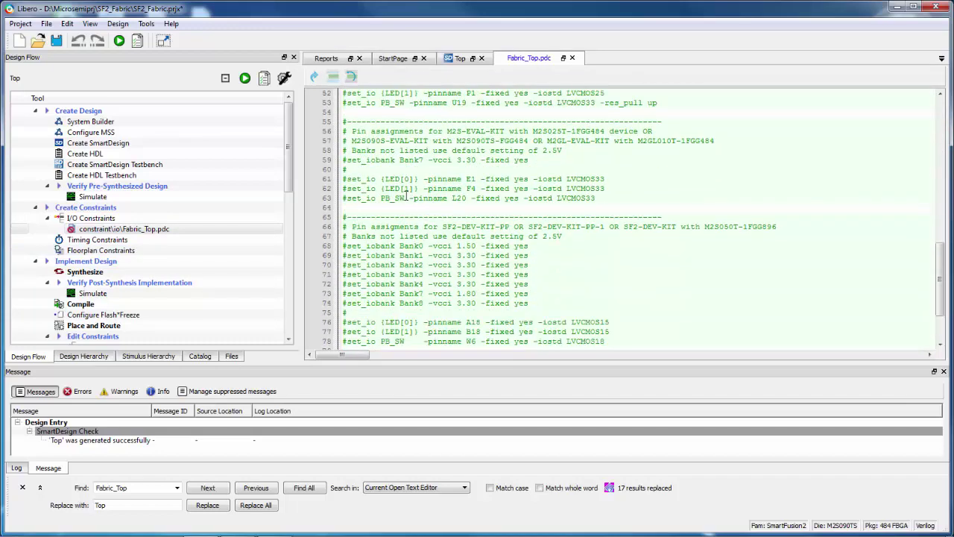
pyautogui.scroll(6, 366, 197)
pyautogui.scroll(4, 366, 195)
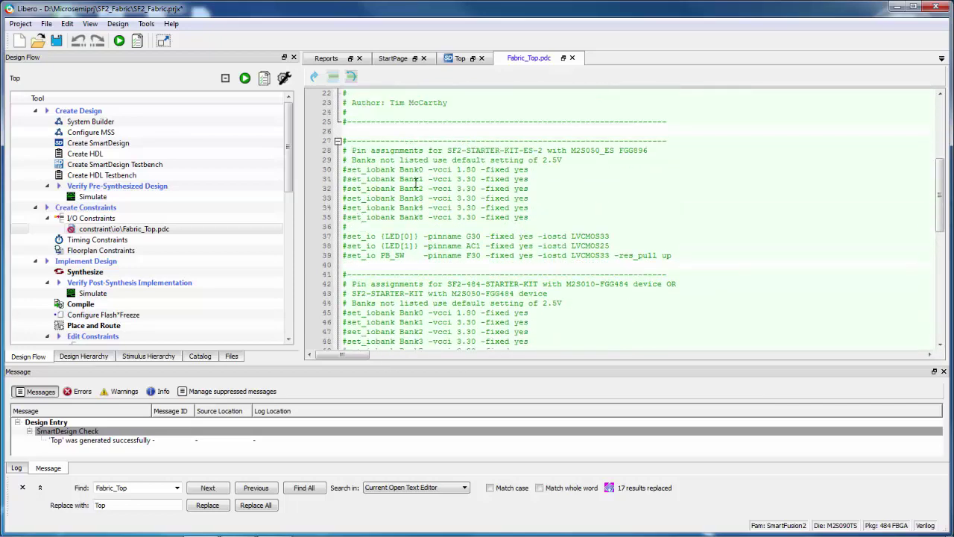
pyautogui.scroll(-4, 414, 187)
pyautogui.scroll(-4, 407, 201)
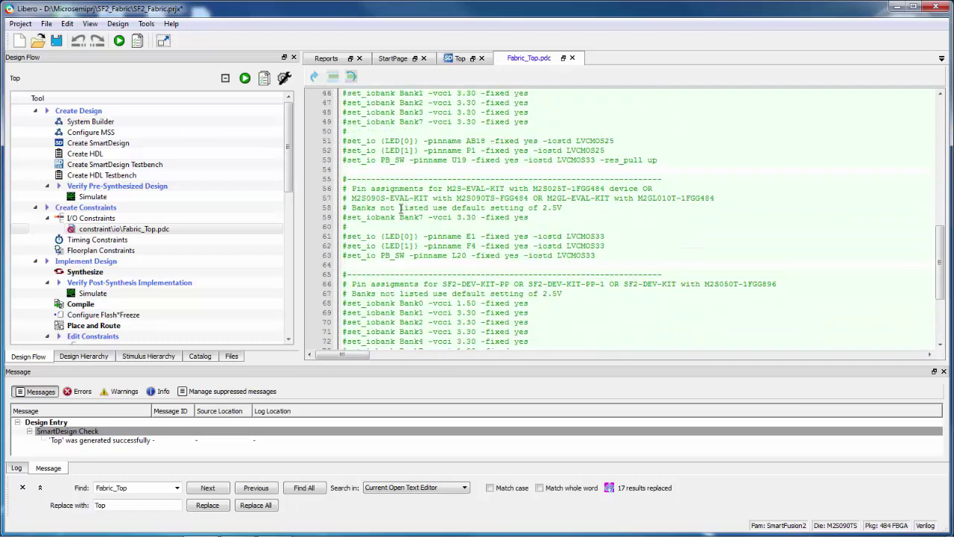
pyautogui.scroll(-5, 506, 211)
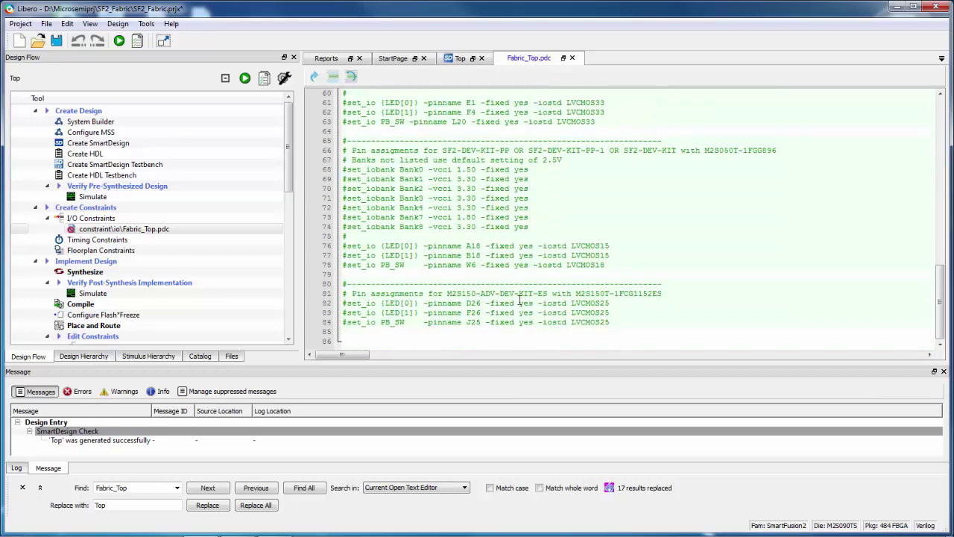
pyautogui.scroll(6, 519, 301)
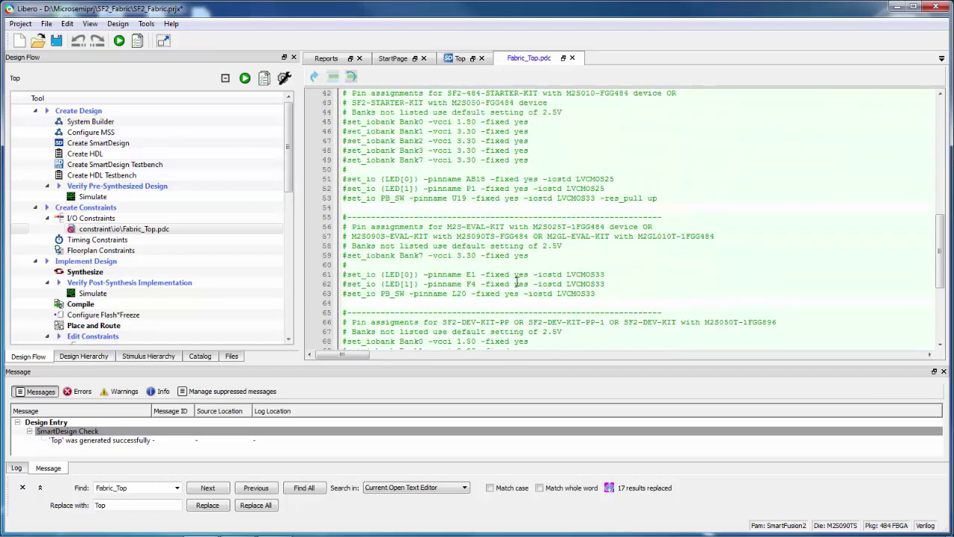
pyautogui.scroll(1, 516, 282)
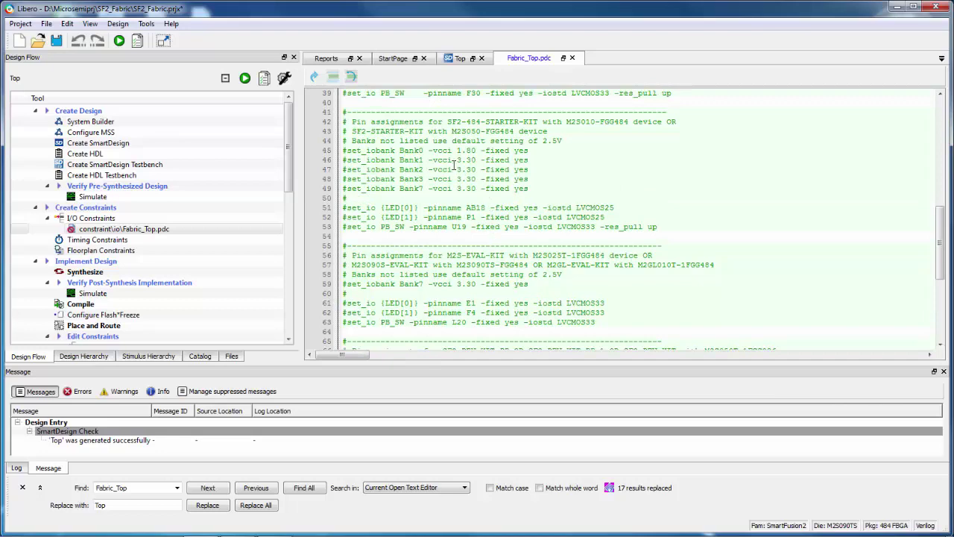
# Uncomment the Bank7, LED and PB_SW constraints for the M2S-EVAL-KIT and M2S090S-EVAL-KIT, on lines 59 to 63, and save and close Fabric_Top.pdc.
pyautogui.scroll(-2, 458, 176)
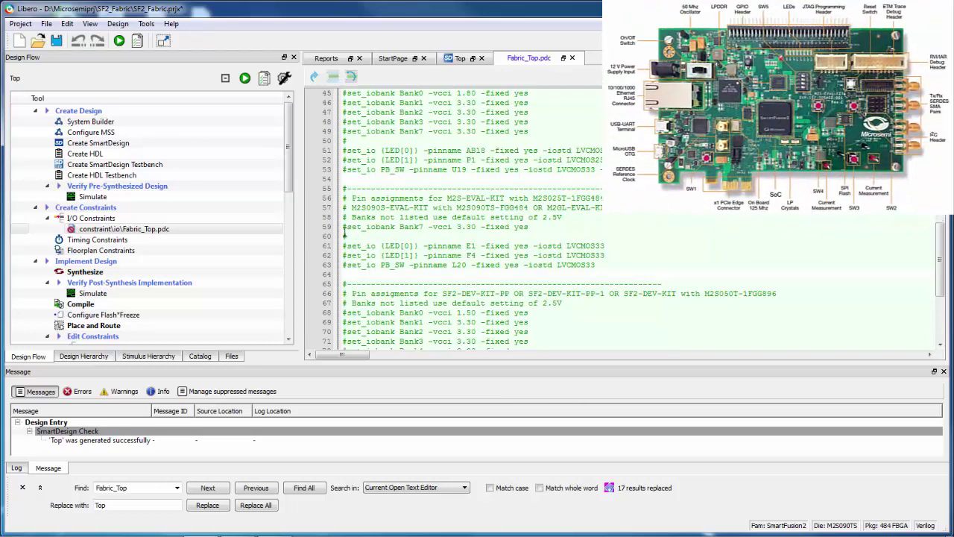
pyautogui.moveTo(344, 226); pyautogui.dragTo(359, 264)
pyautogui.rightClick(360, 264)
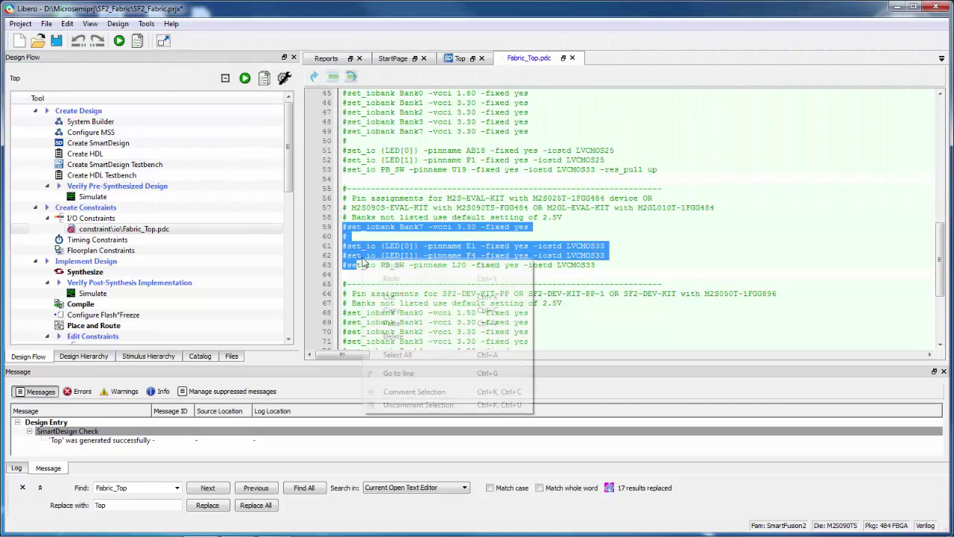
pyautogui.click(437, 404)
pyautogui.click(522, 272)
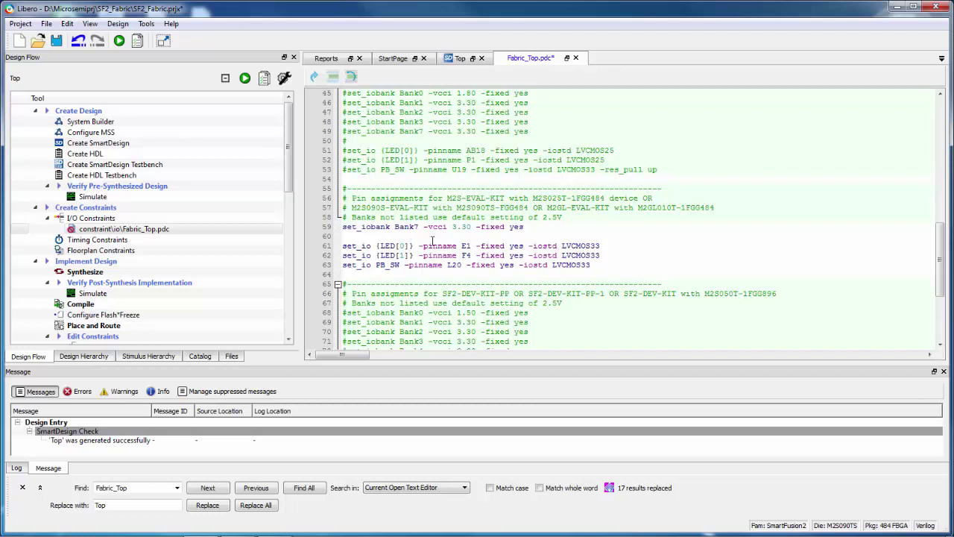
pyautogui.click(57, 42)
pyautogui.click(573, 59)
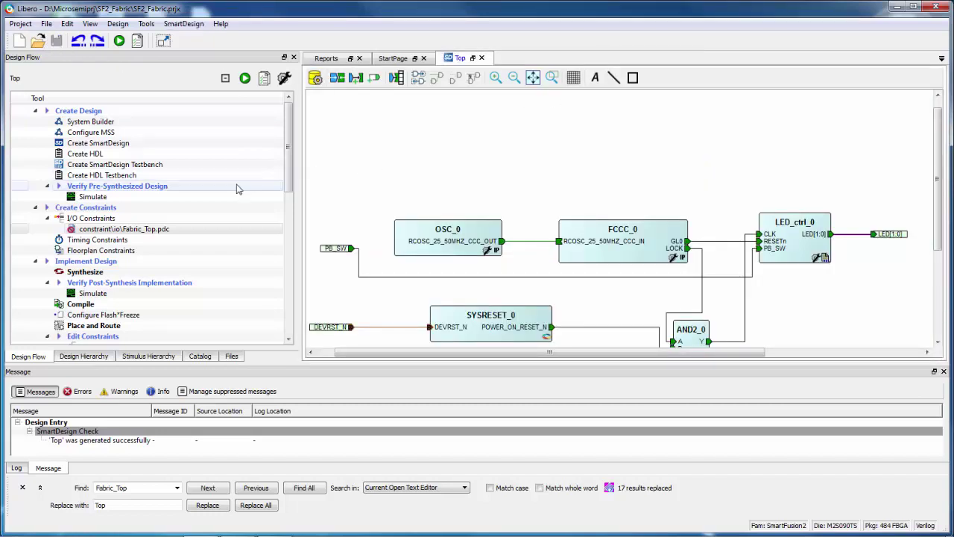
# Set the constraint\io\Fabric_Top.pdc file to be used for Compile.
pyautogui.rightClick(97, 230)
pyautogui.click(128, 249)
pyautogui.rightClick(102, 231)
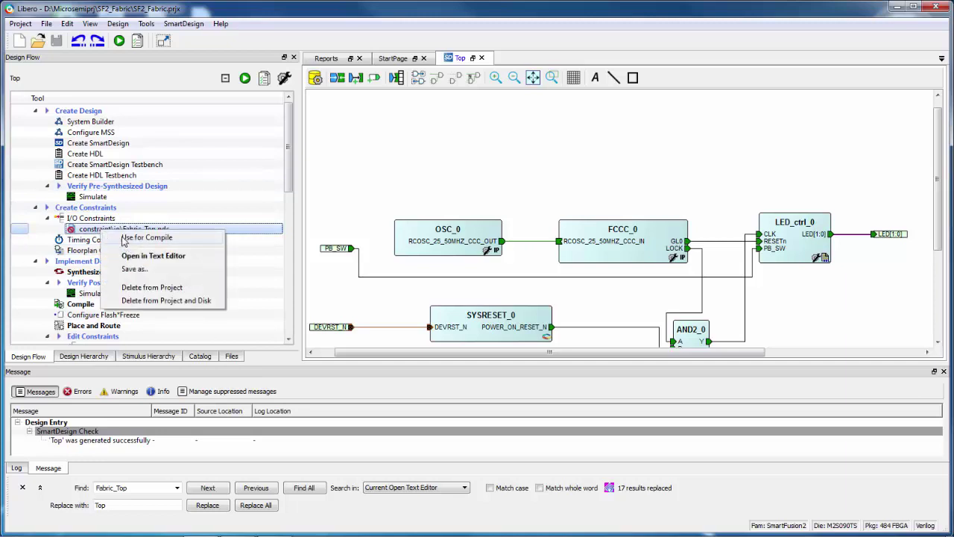
pyautogui.click(124, 237)
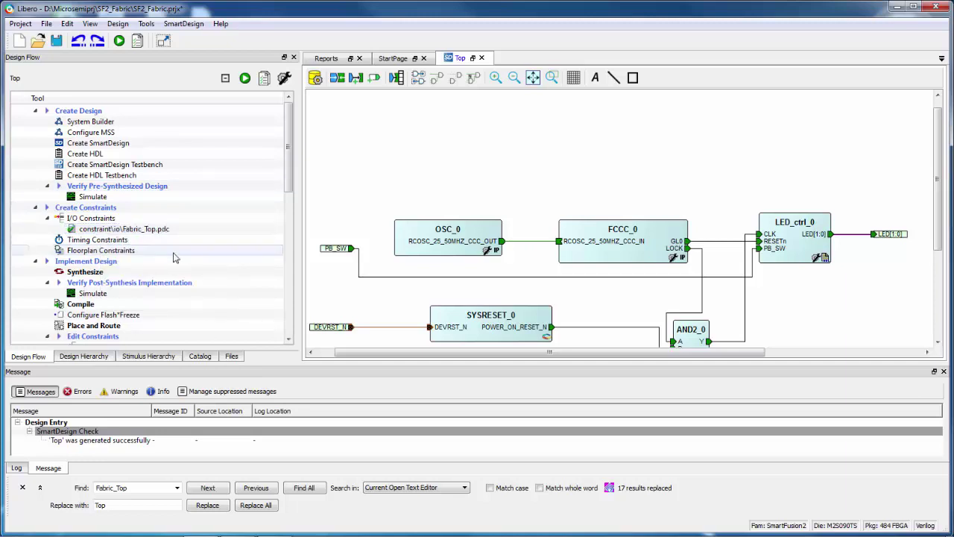
# Run Place and Route for the Top design.
pyautogui.moveTo(287, 193); pyautogui.dragTo(282, 255)
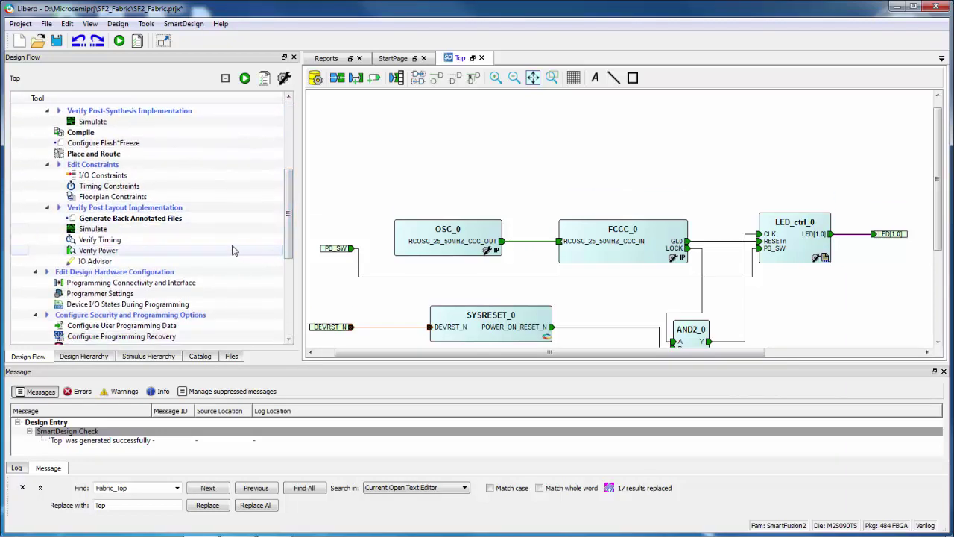
pyautogui.scroll(2, 125, 176)
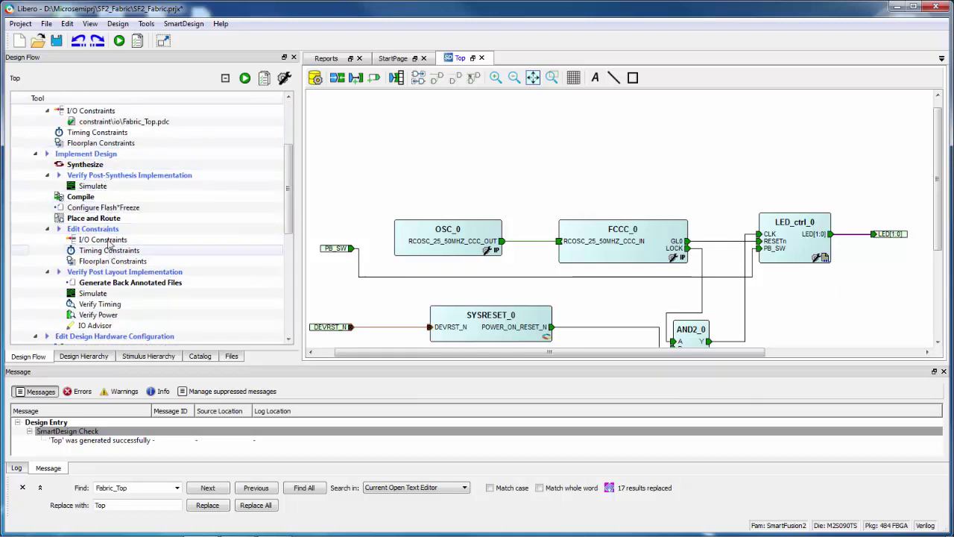
pyautogui.click(89, 223)
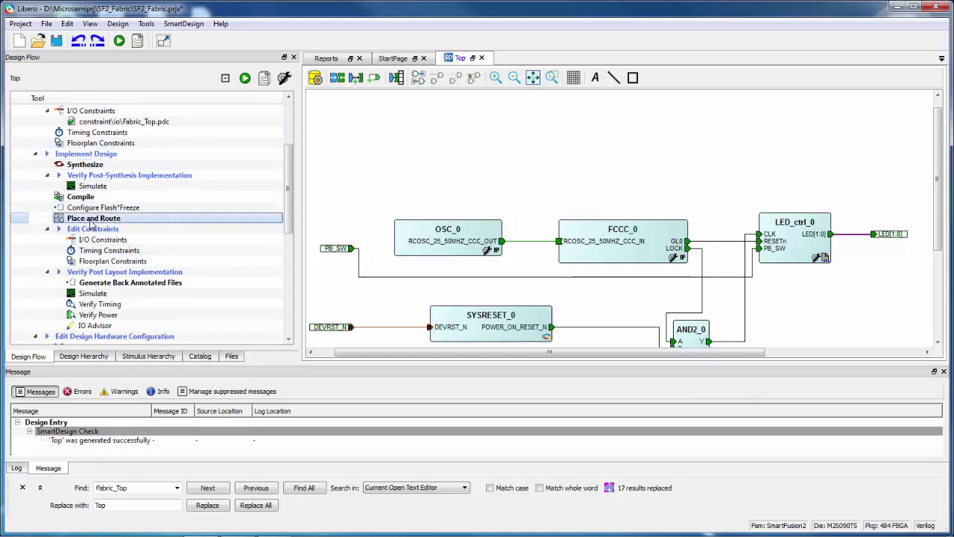
pyautogui.rightClick(93, 224)
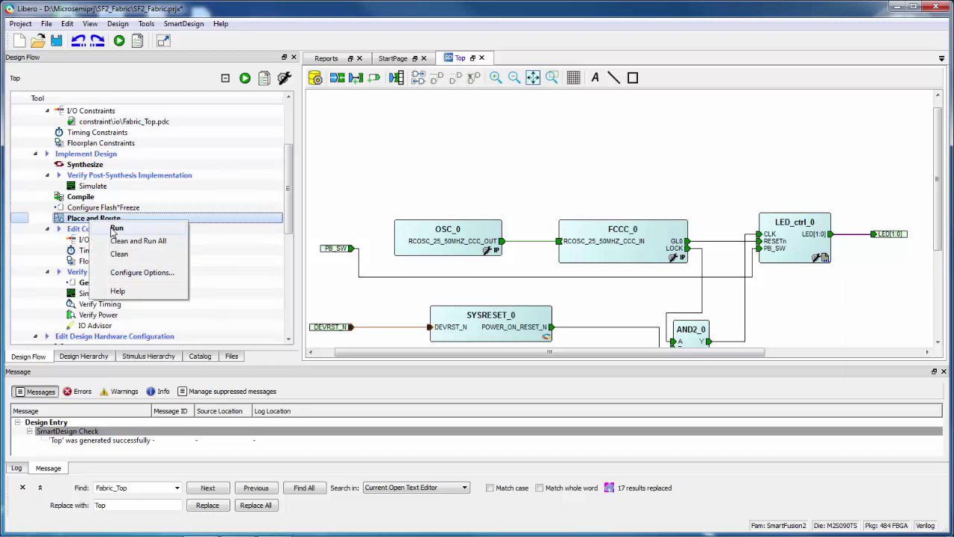
pyautogui.click(116, 228)
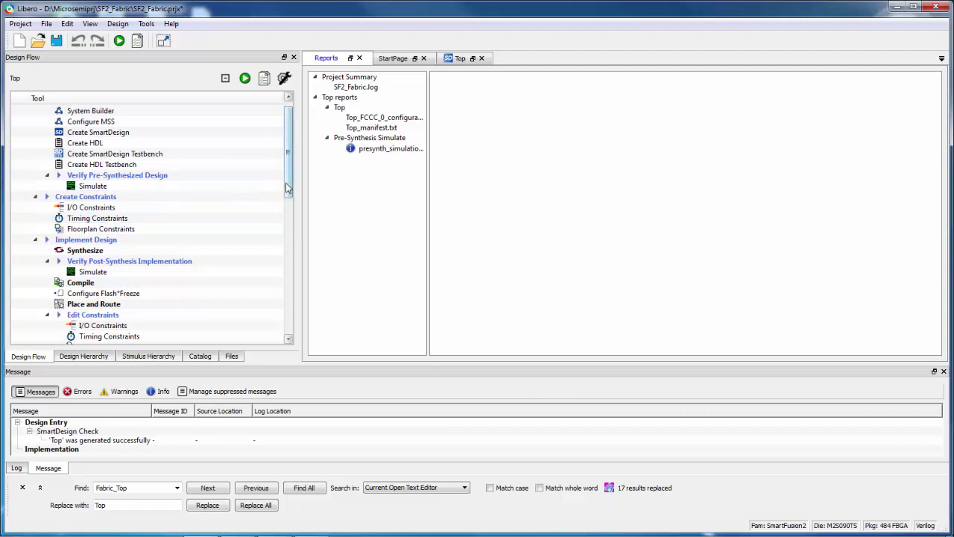
# Import the 5 KB Fabric_Top.pdc from Source_files into the empty I/O Constraints entry, declining to organize constraint files for Compile.
pyautogui.moveTo(286, 183); pyautogui.dragTo(284, 200)
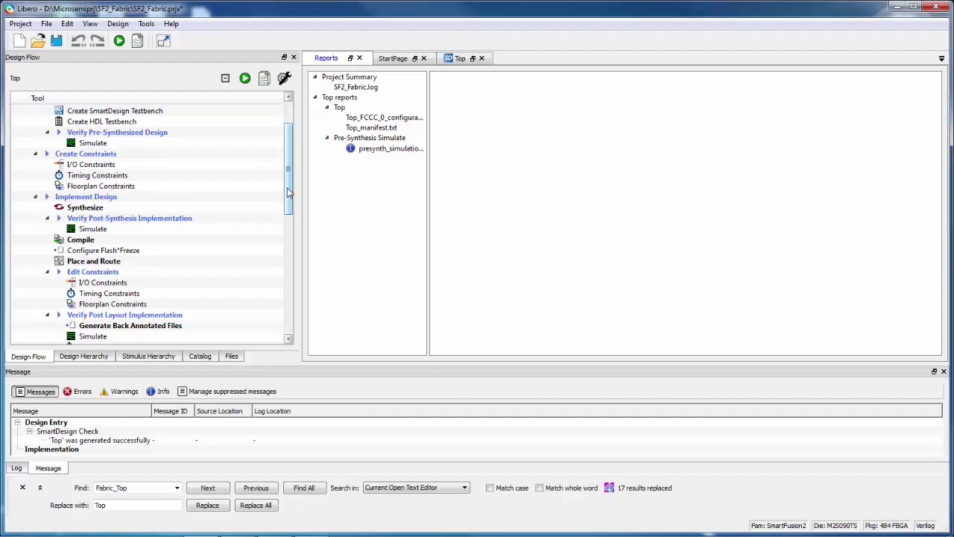
pyautogui.moveTo(289, 192); pyautogui.dragTo(290, 179)
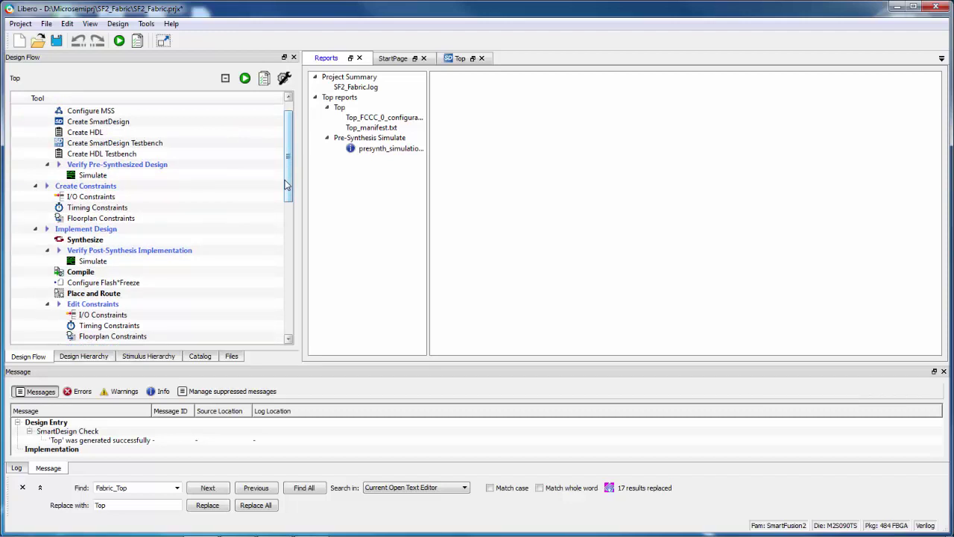
pyautogui.click(112, 197)
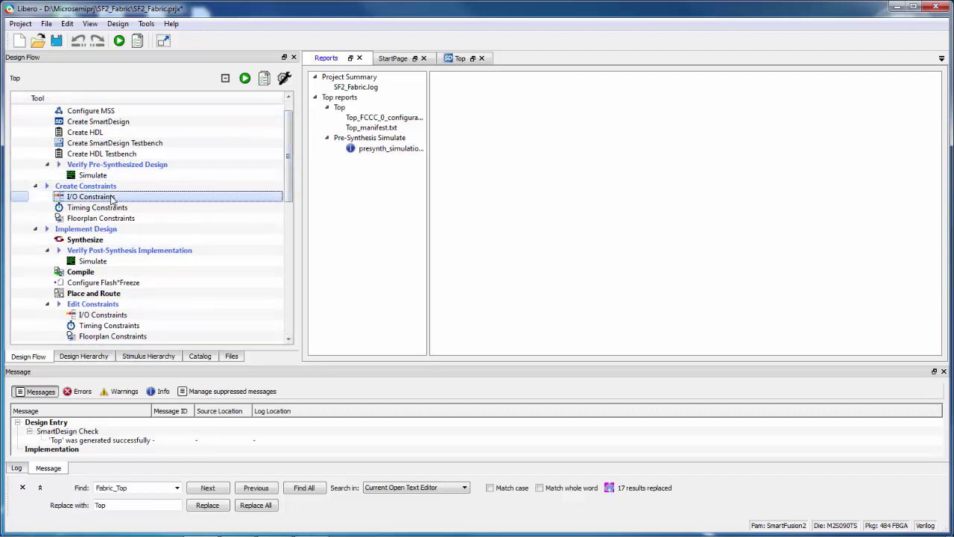
pyautogui.rightClick(112, 198)
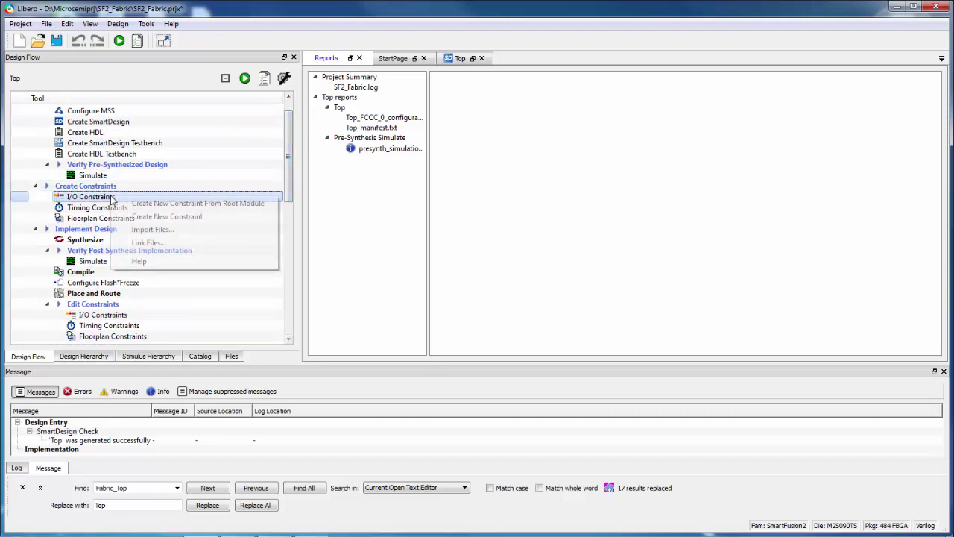
pyautogui.click(149, 229)
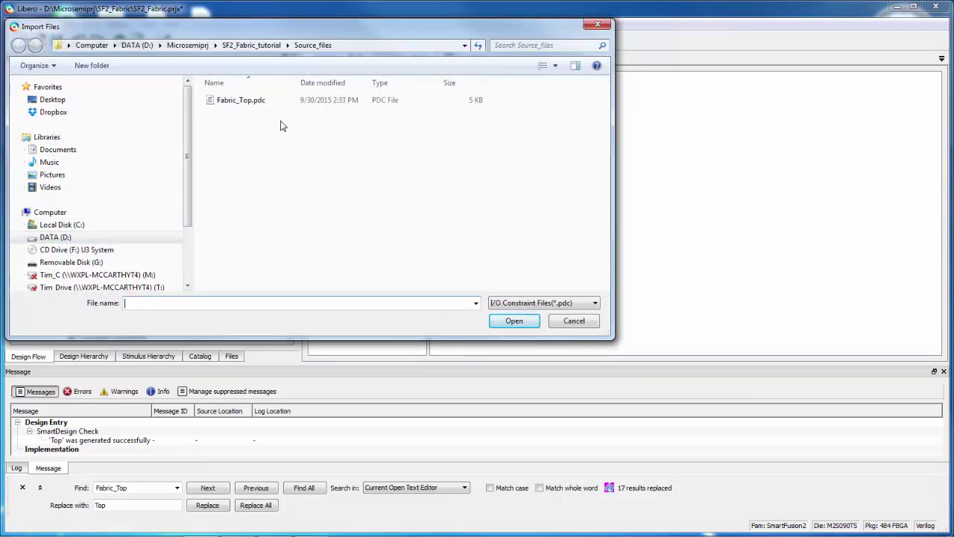
pyautogui.click(251, 104)
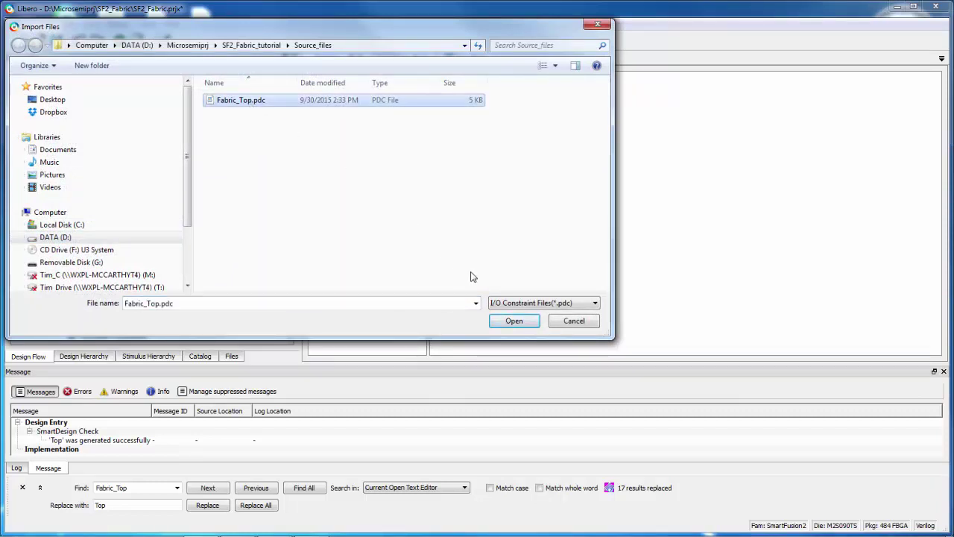
pyautogui.click(516, 320)
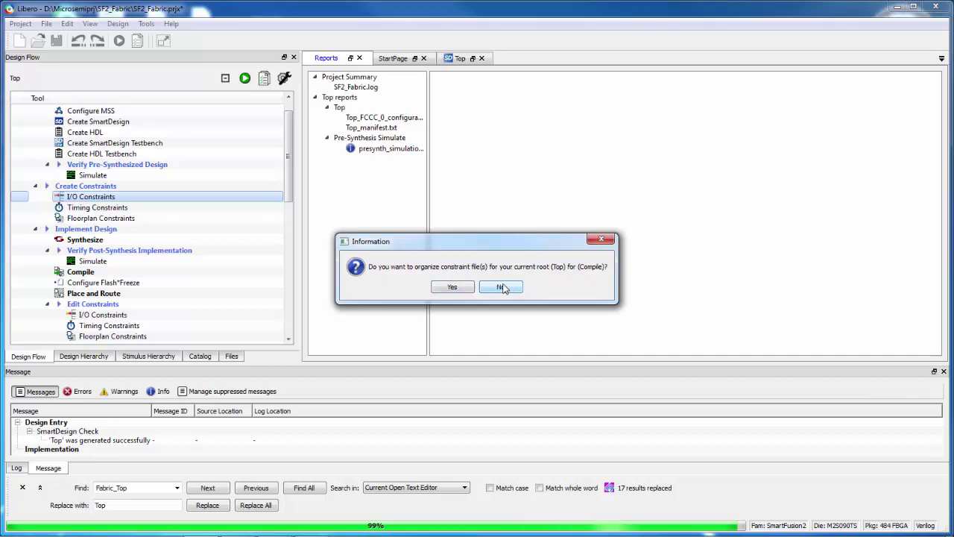
pyautogui.click(510, 288)
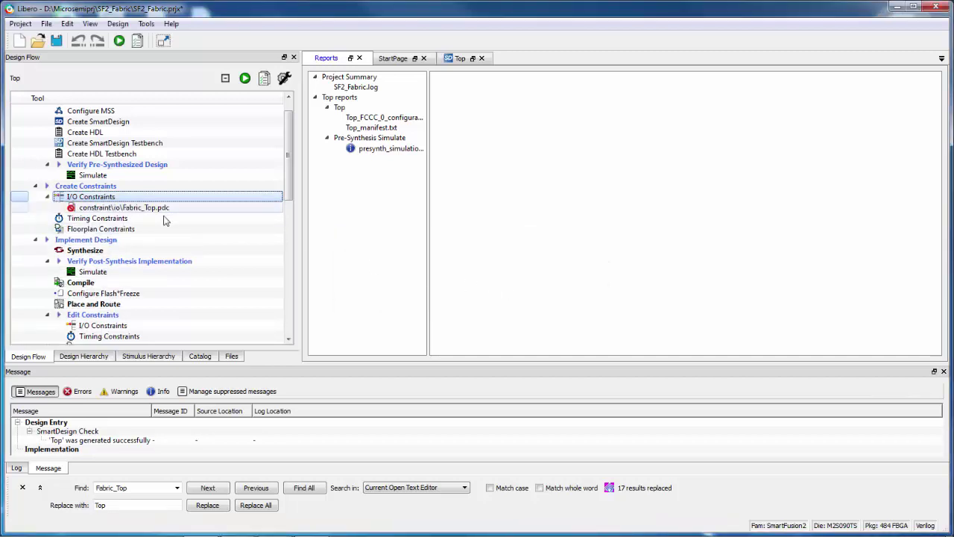
# Open Fabric_Top.pdc for editing and uncomment the LED and PB_SW pin assignments for the M2S-SECURITY-EVAL-KIT on lines 70 to 72.
pyautogui.click(109, 210)
pyautogui.rightClick(110, 209)
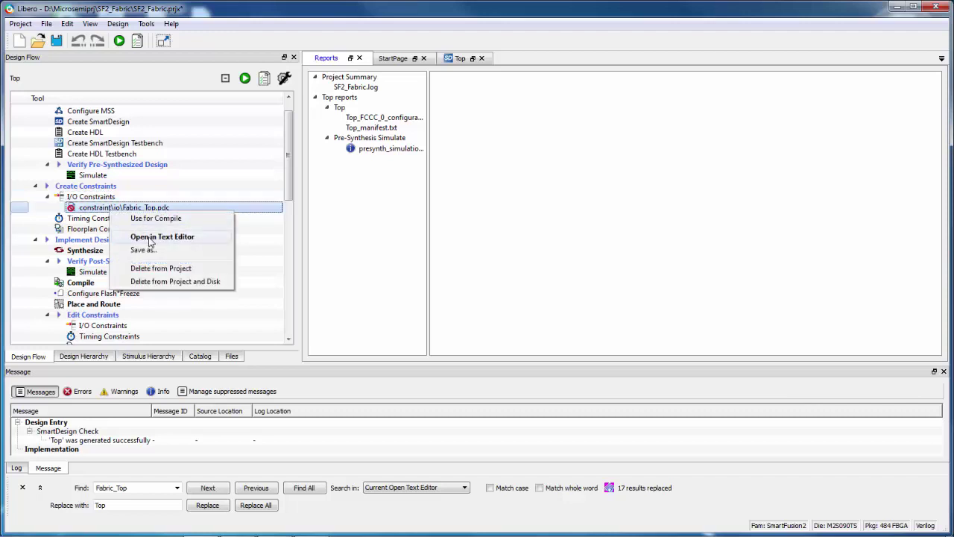
pyautogui.click(162, 237)
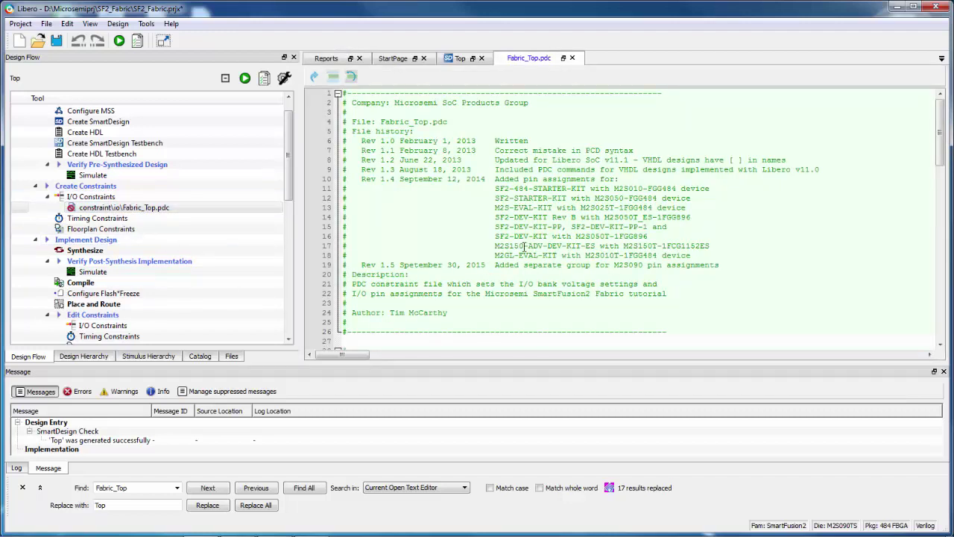
pyautogui.scroll(-10, 524, 246)
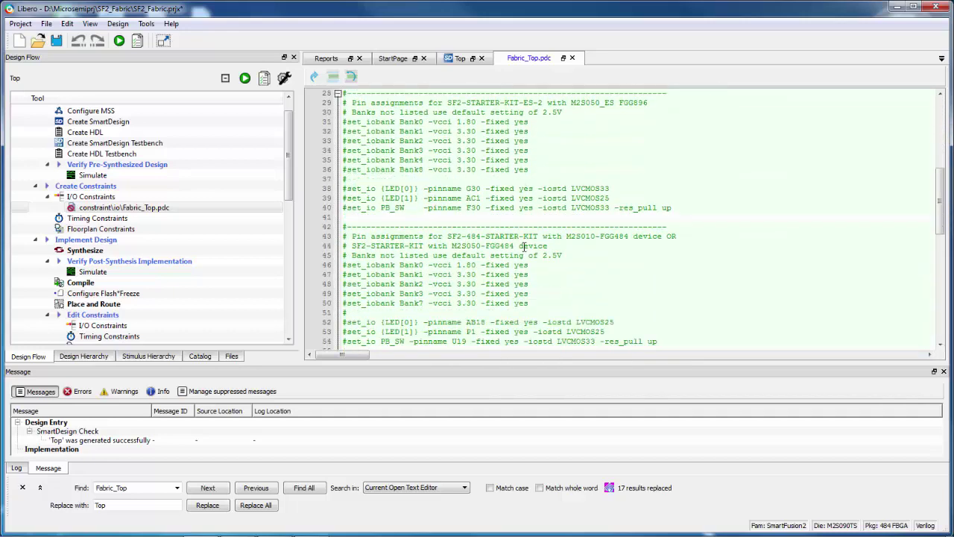
pyautogui.scroll(-5, 517, 246)
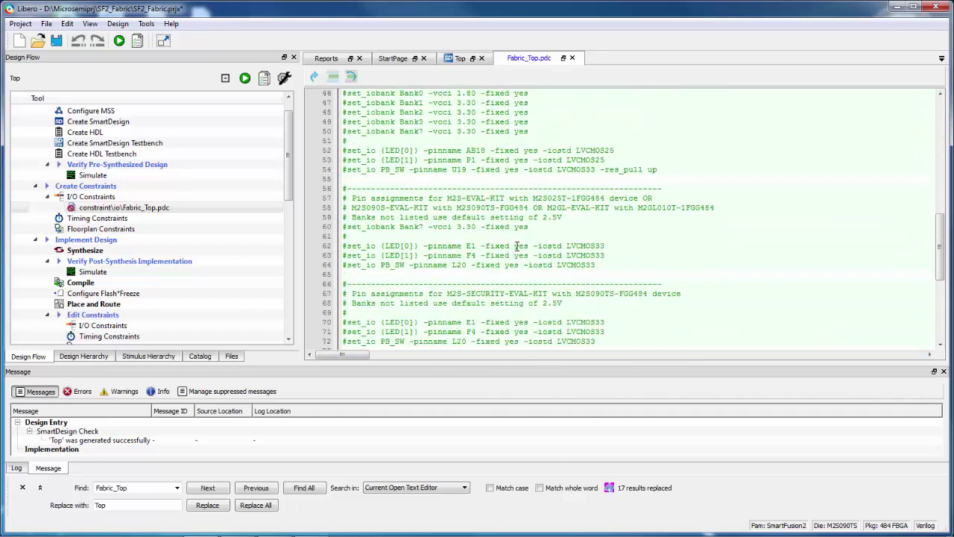
pyautogui.scroll(-3, 511, 238)
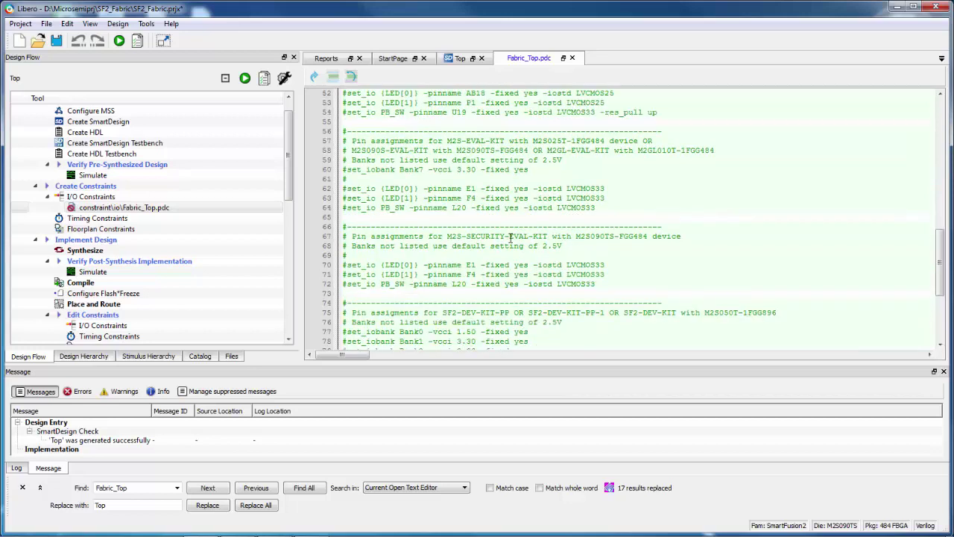
pyautogui.scroll(-1, 510, 237)
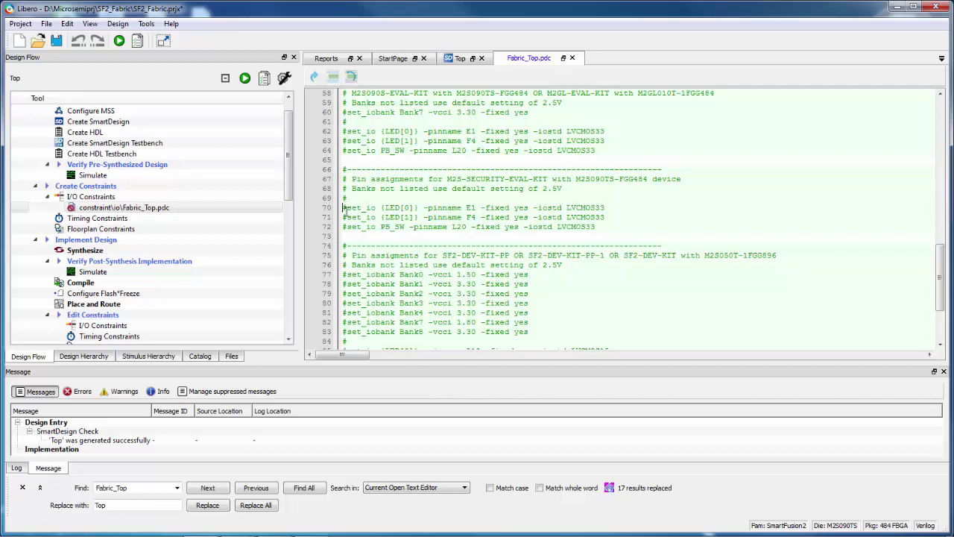
pyautogui.moveTo(343, 208); pyautogui.dragTo(357, 227)
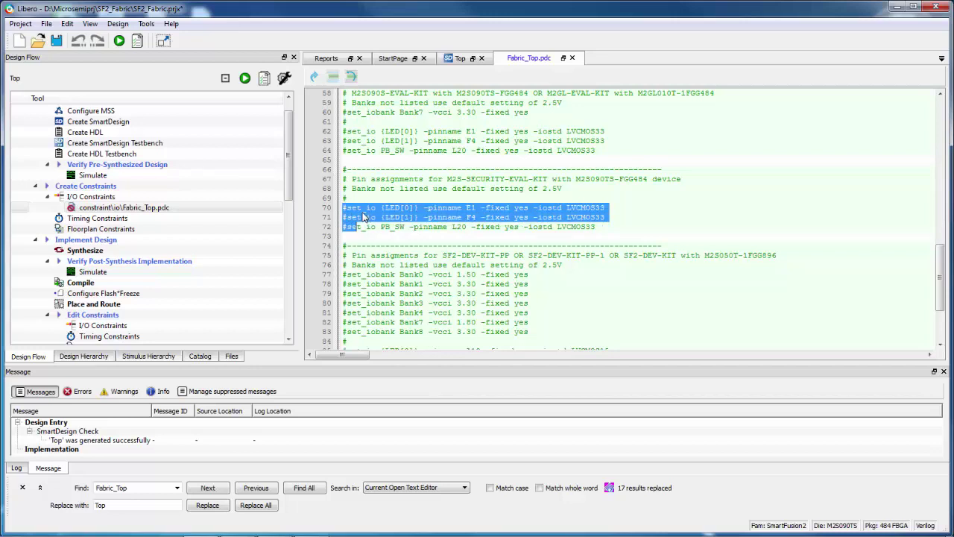
pyautogui.rightClick(364, 217)
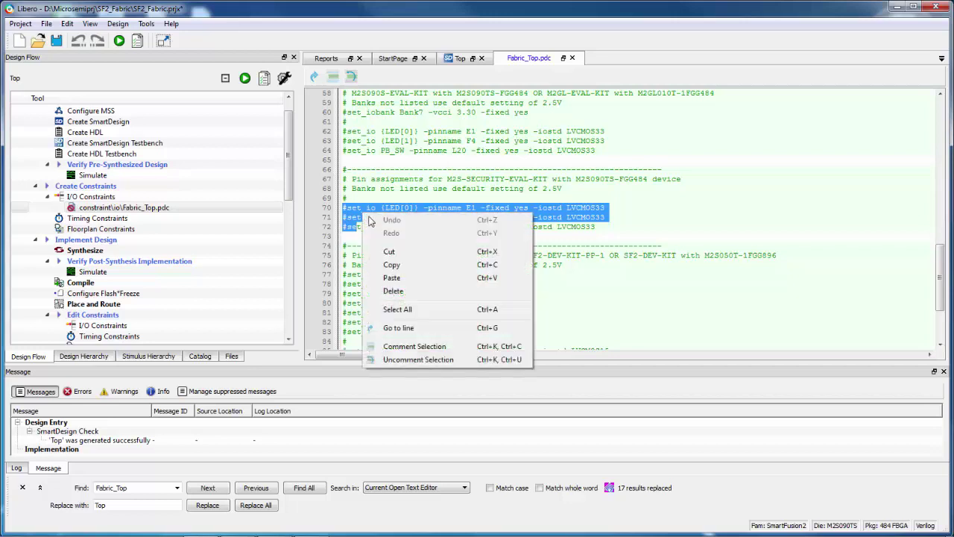
pyautogui.click(440, 358)
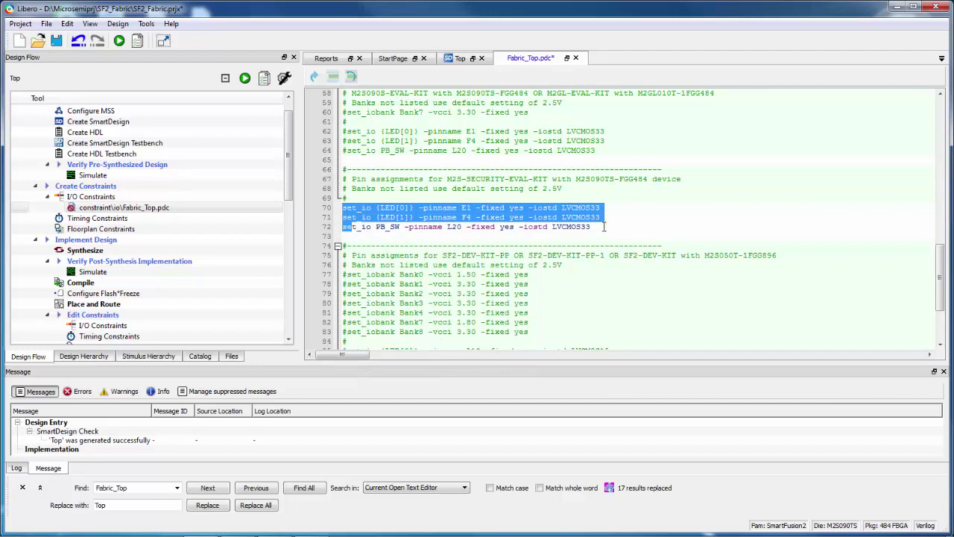
pyautogui.press('End')
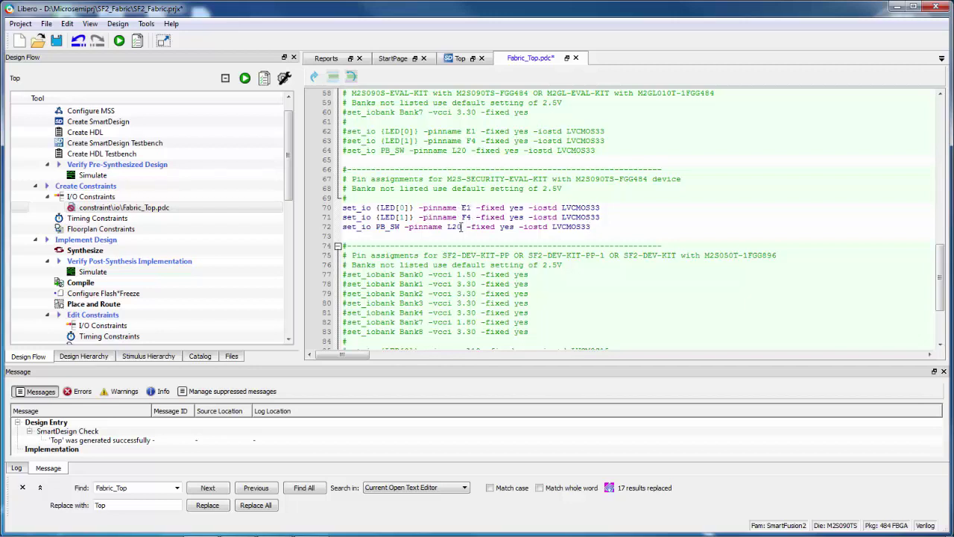
# Save the edited Fabric_Top.pdc constraint file and close it.
pyautogui.click(596, 227)
pyautogui.click(62, 47)
pyautogui.click(573, 58)
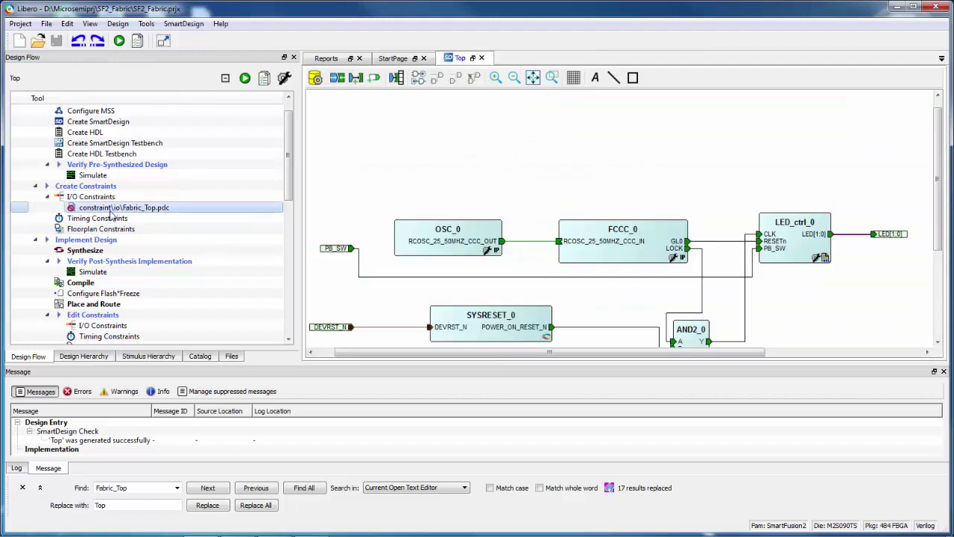
# Enable the imported constraint\io\Fabric_Top.pdc file for use in Compile.
pyautogui.rightClick(119, 210)
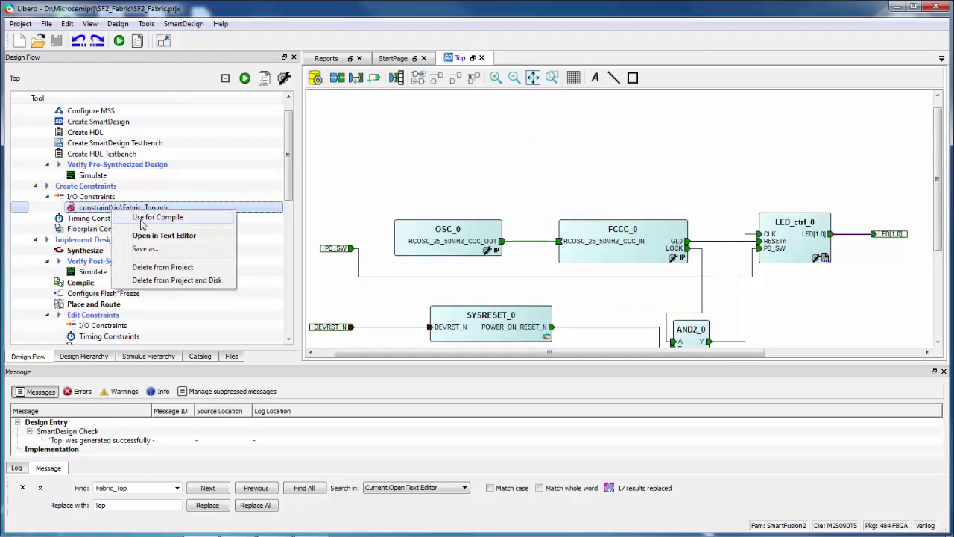
pyautogui.click(141, 222)
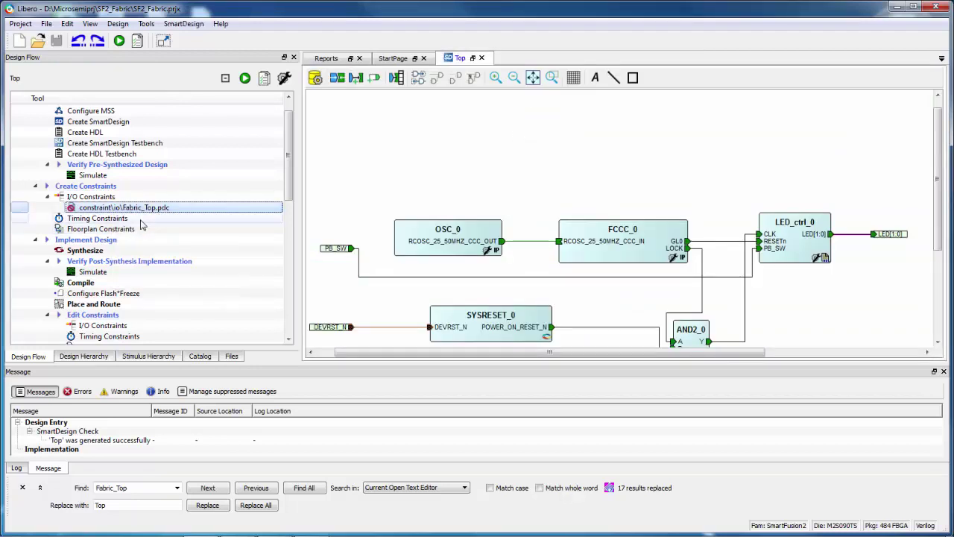
pyautogui.rightClick(146, 214)
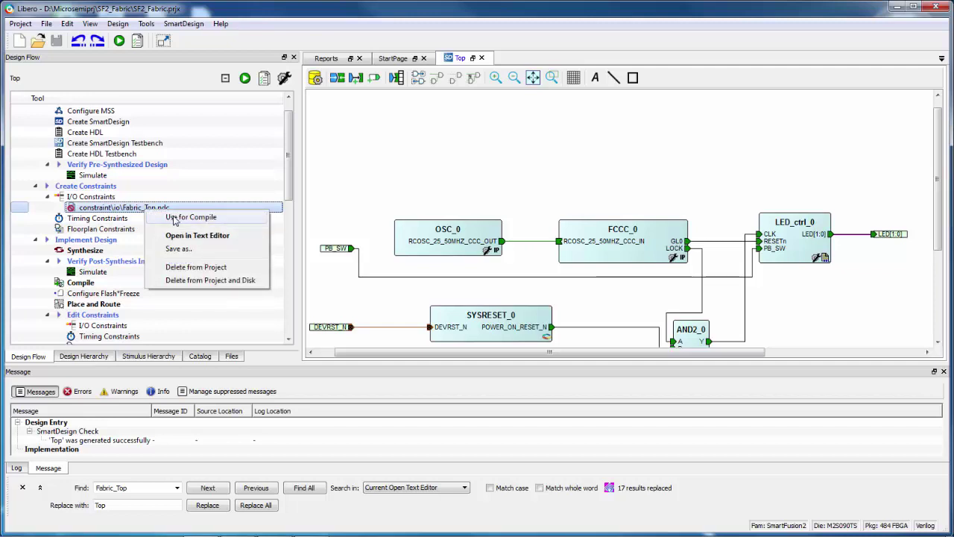
pyautogui.click(173, 218)
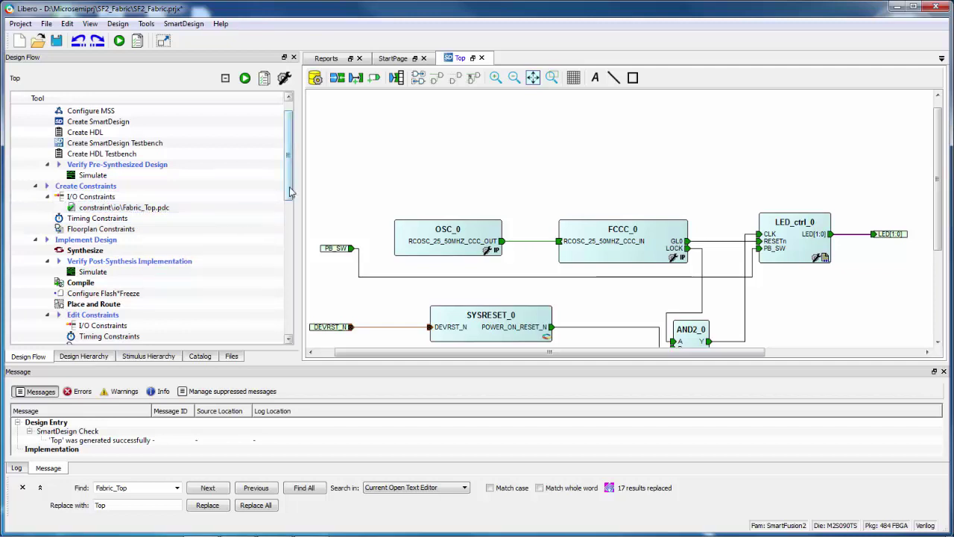
# Run Place and Route for the Top design with the security evaluation kit's I/O constraints.
pyautogui.moveTo(290, 190); pyautogui.dragTo(291, 231)
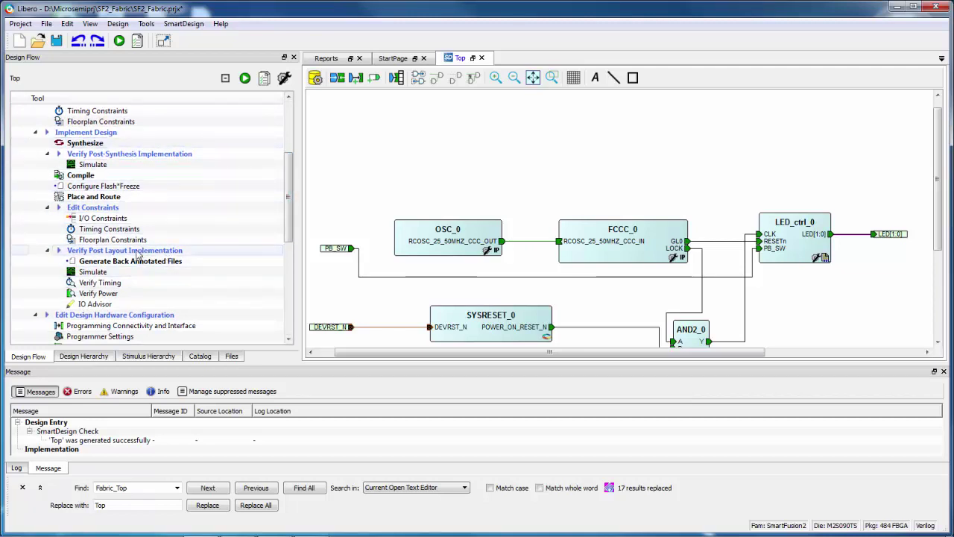
pyautogui.click(100, 198)
pyautogui.rightClick(100, 200)
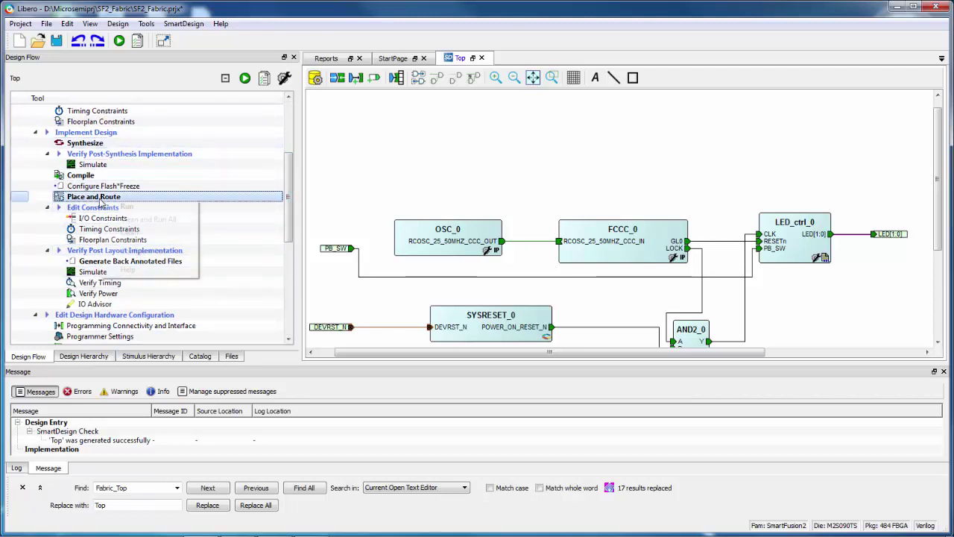
pyautogui.click(133, 212)
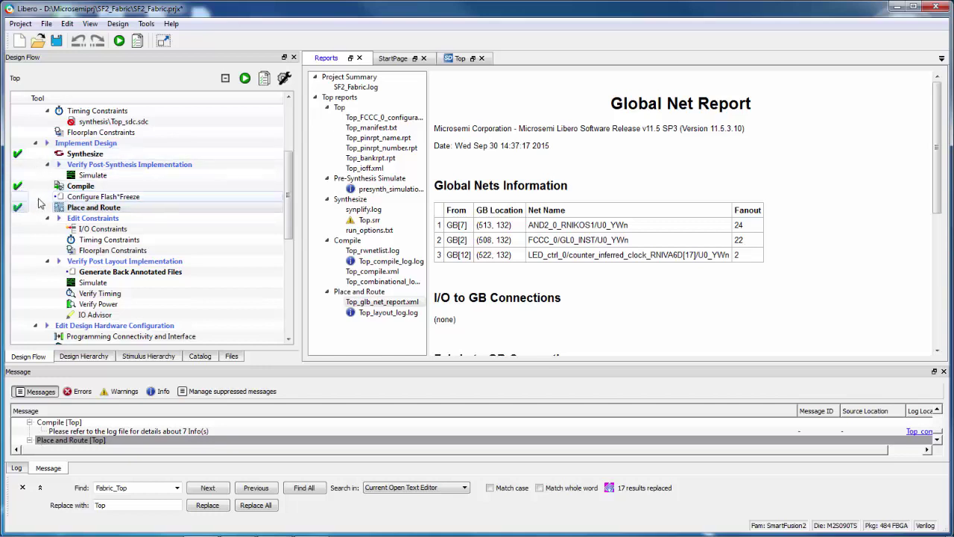
# Generate the programming bitstream for the Top design.
pyautogui.moveTo(289, 232); pyautogui.dragTo(289, 274)
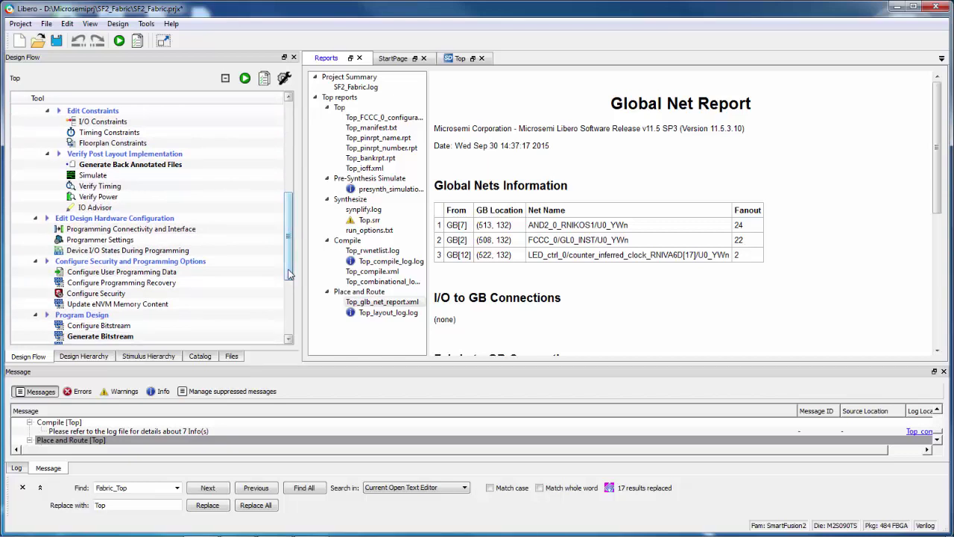
pyautogui.moveTo(290, 275); pyautogui.dragTo(289, 290)
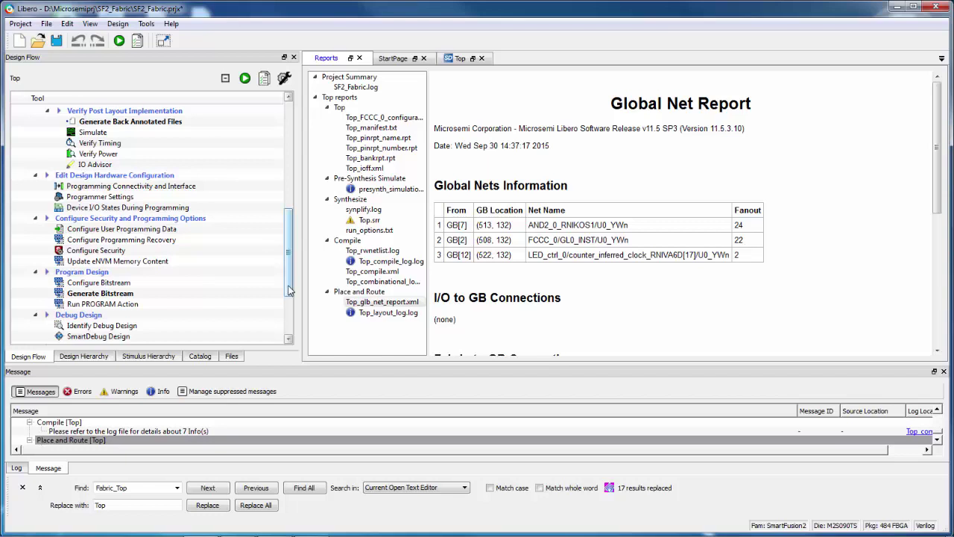
pyautogui.rightClick(121, 295)
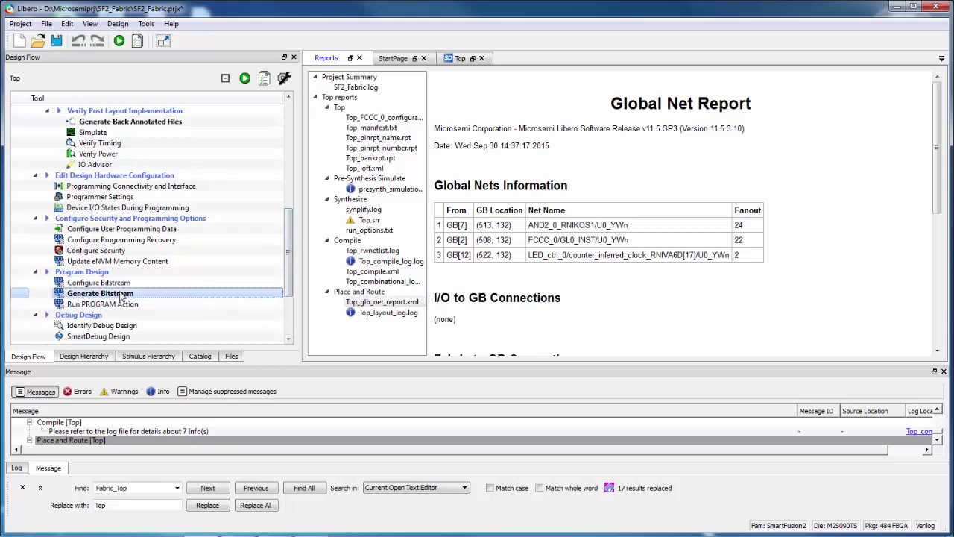
pyautogui.click(147, 301)
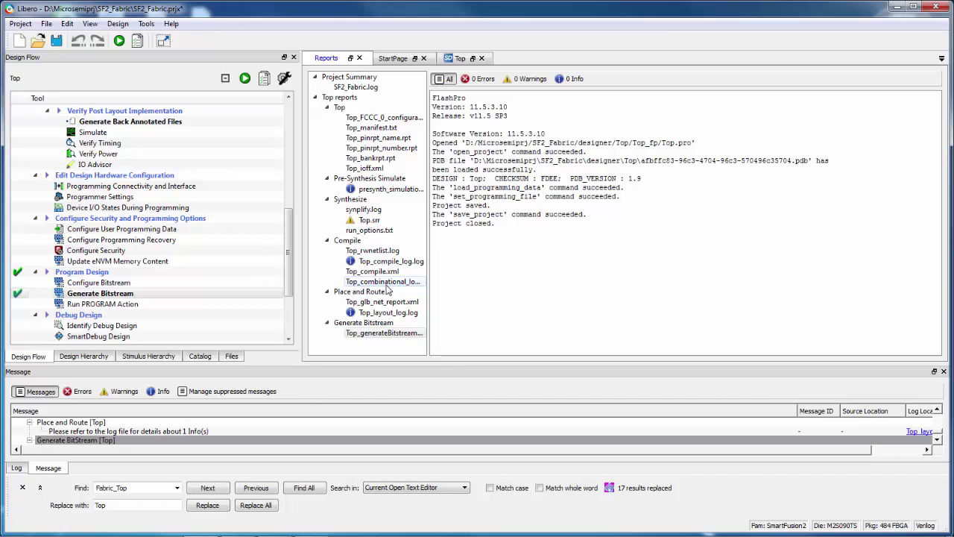
pyautogui.click(100, 293)
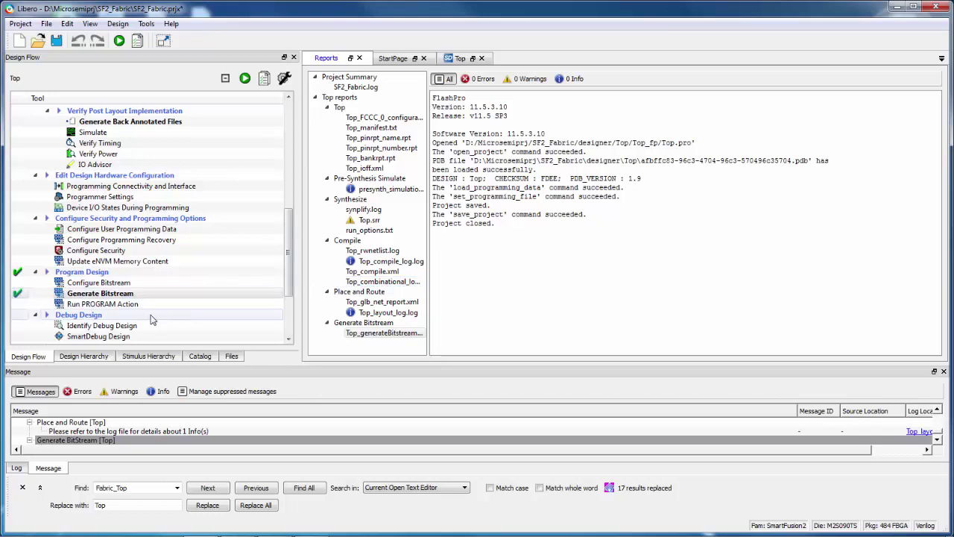
# Run the PROGRAM action to program the M2S090TS device with the Top design.
pyautogui.click(112, 304)
pyautogui.rightClick(114, 304)
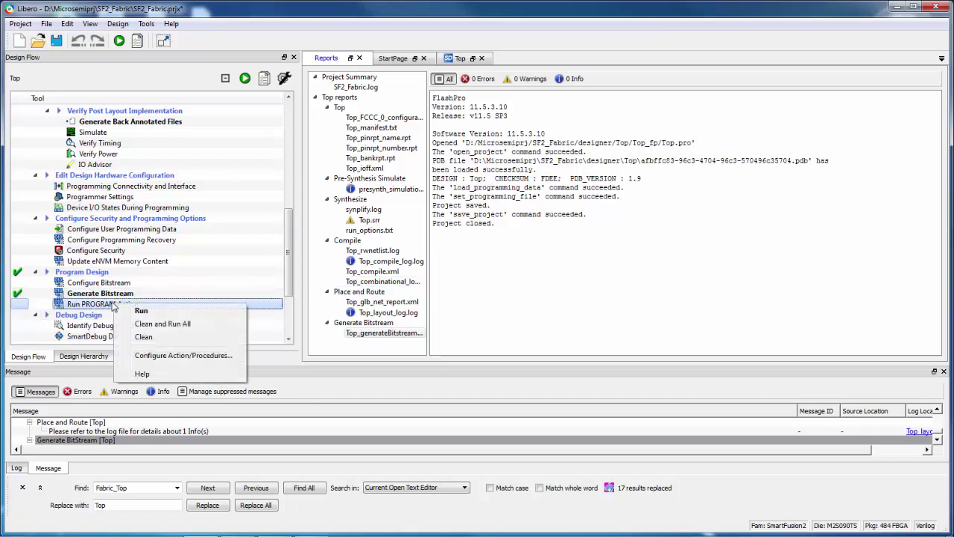
pyautogui.click(115, 308)
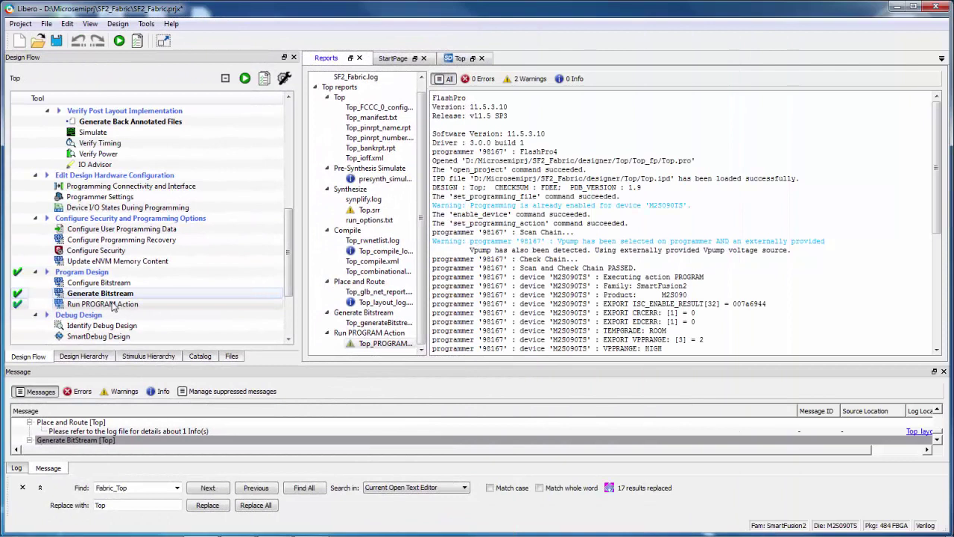
pyautogui.click(104, 304)
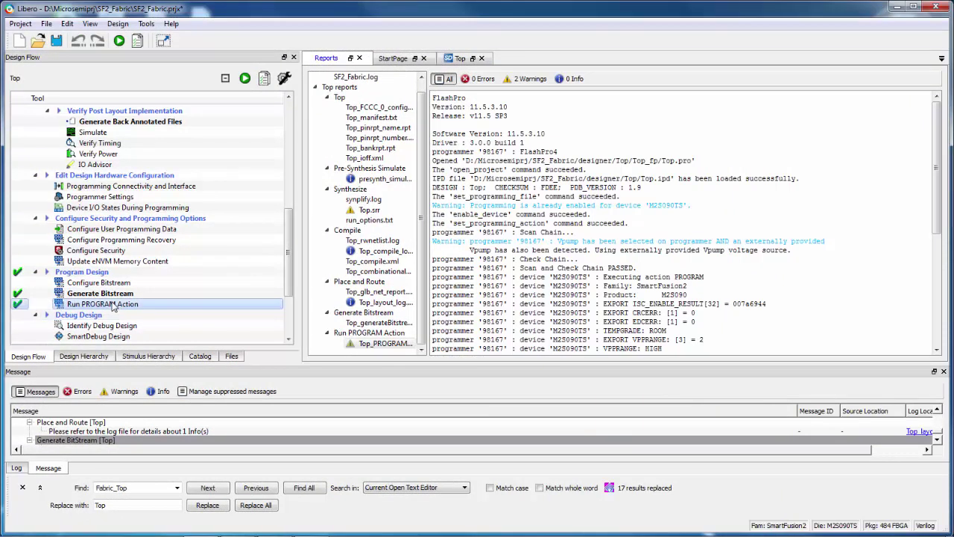